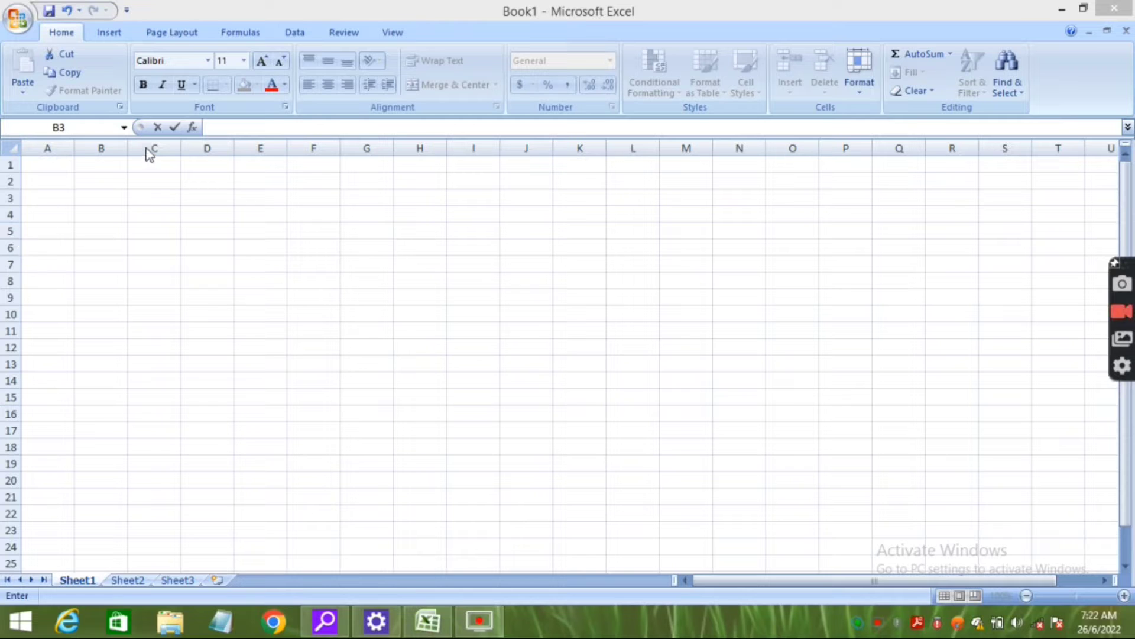
Enter the heading 'add' in B1 and the value 25 in both B2 and B3
left_click(104, 165)
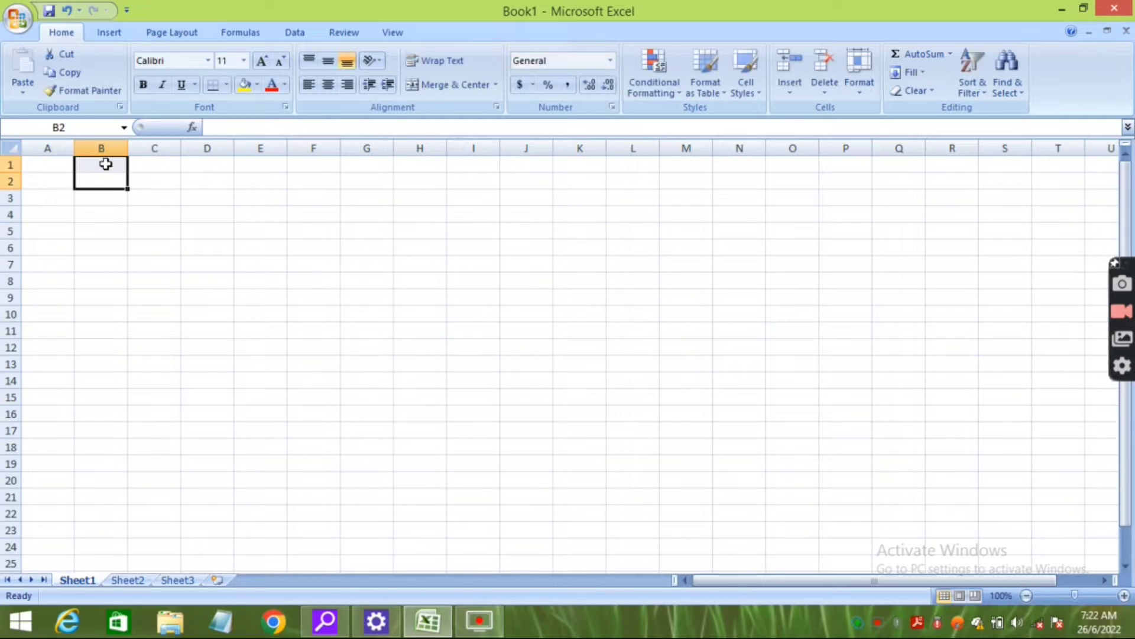
type("a")
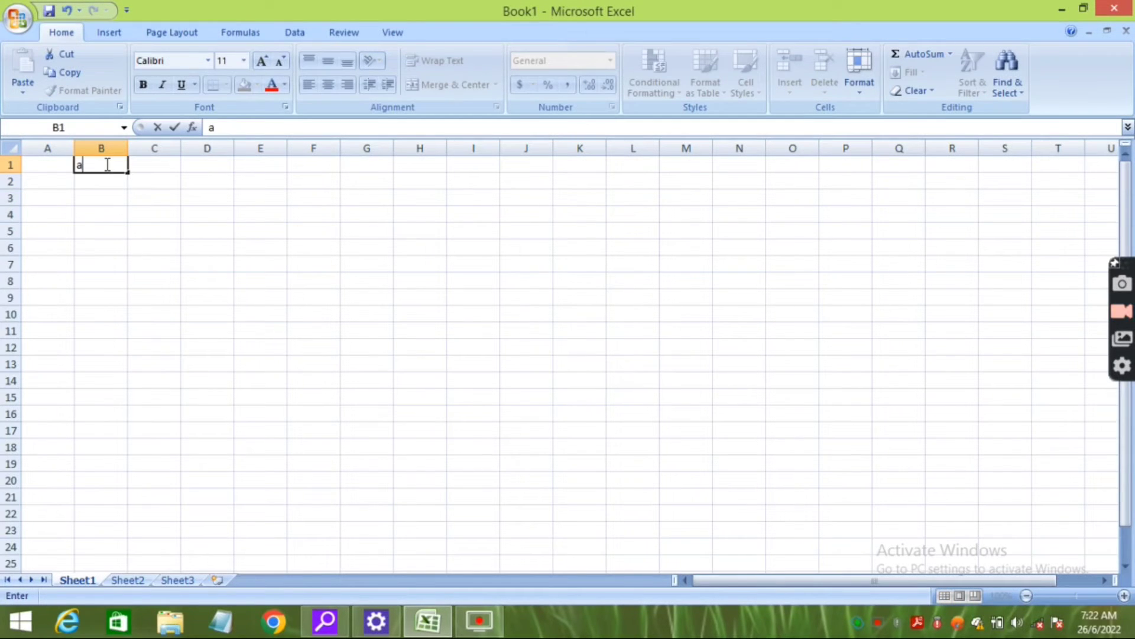
type("dd")
key("Left")
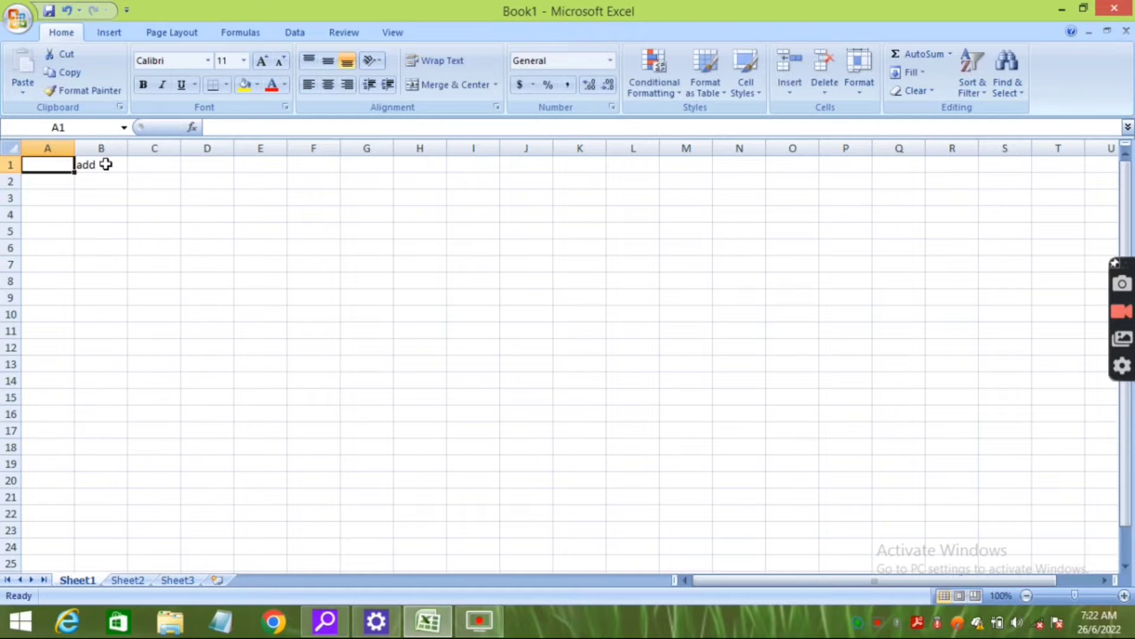
key("Right")
key("Down")
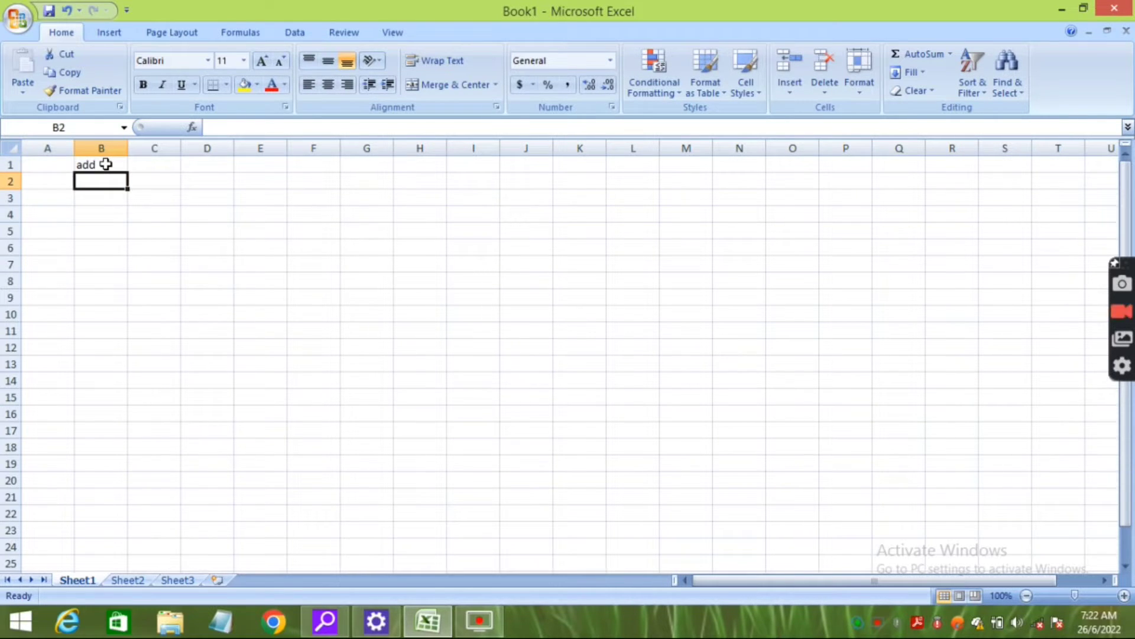
type("25")
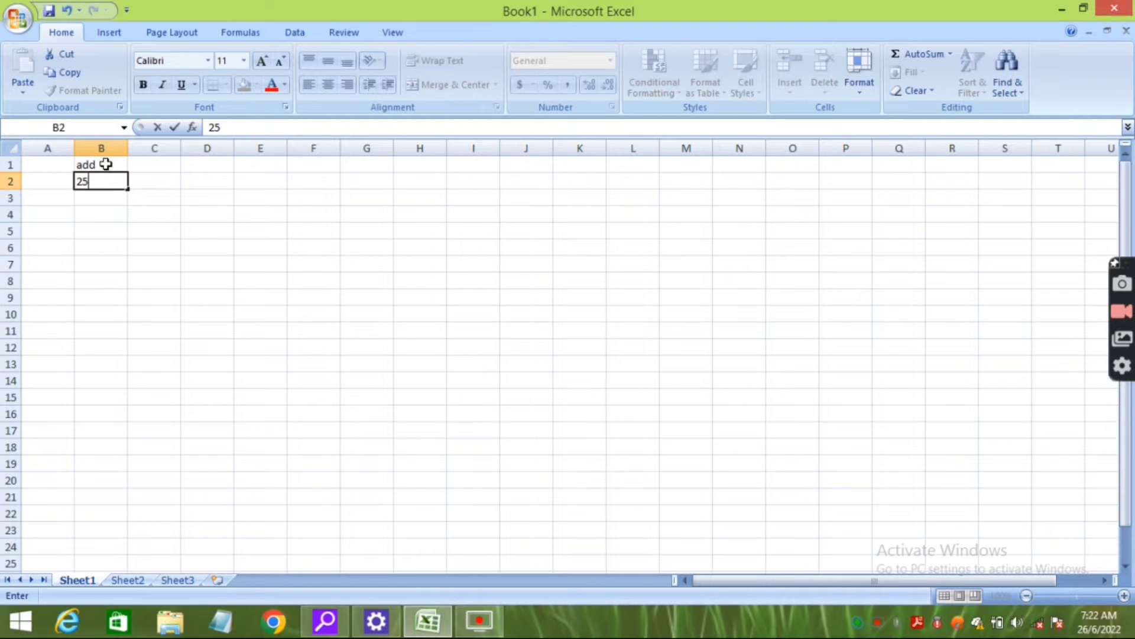
key("Return")
type("25")
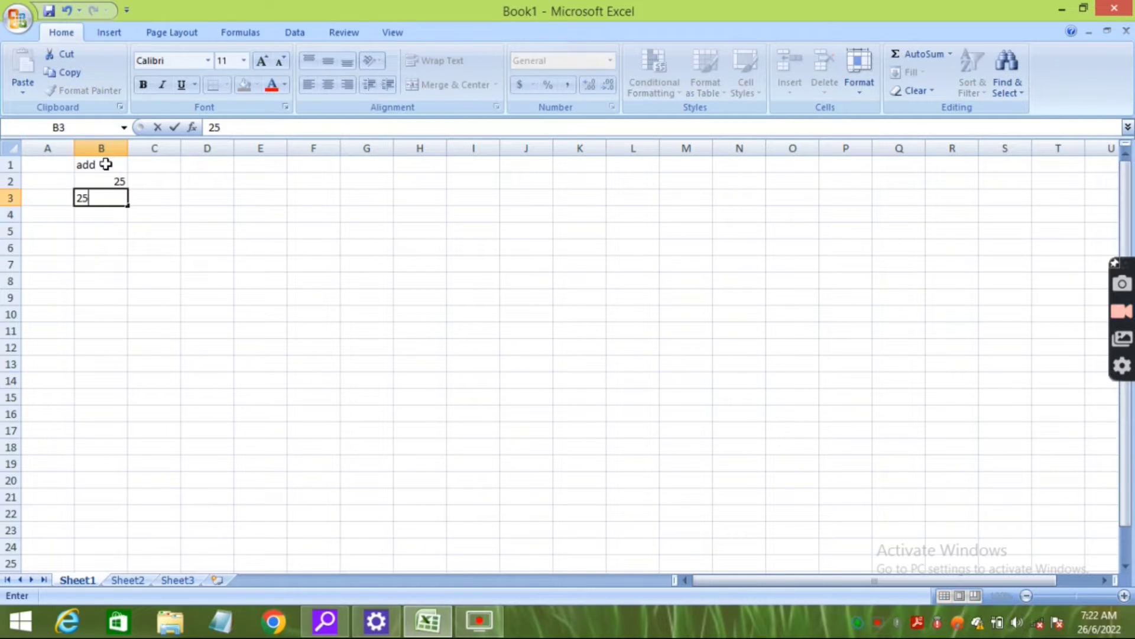
key("Return")
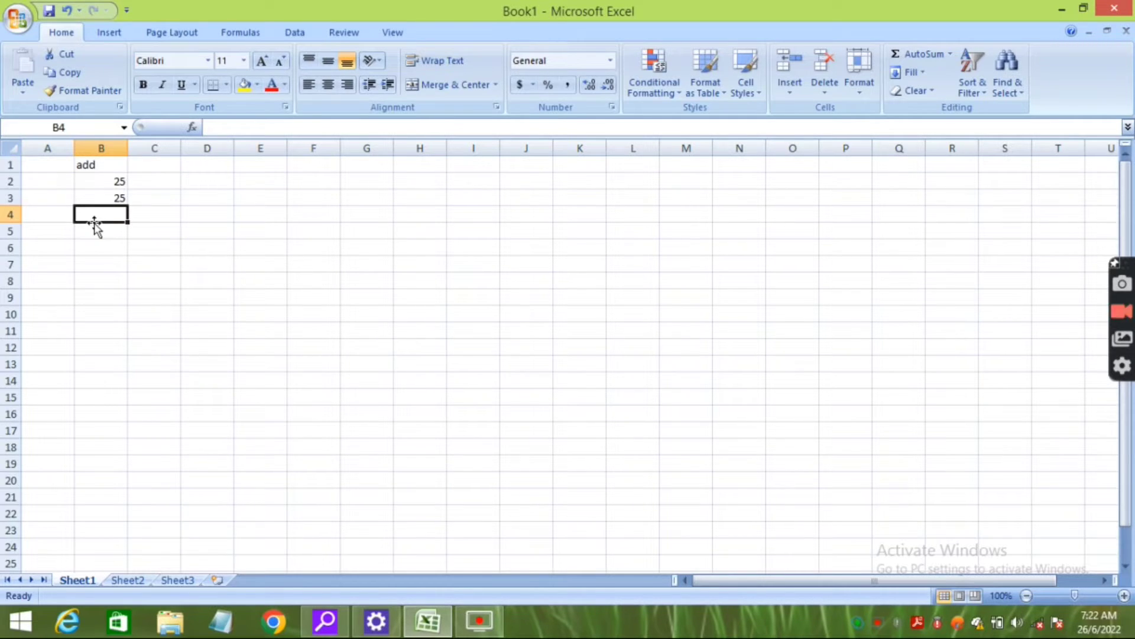
Enter the formula =b2+b3 in B4 to add the two 25s, giving 50
key("Up")
key("Down")
type("=")
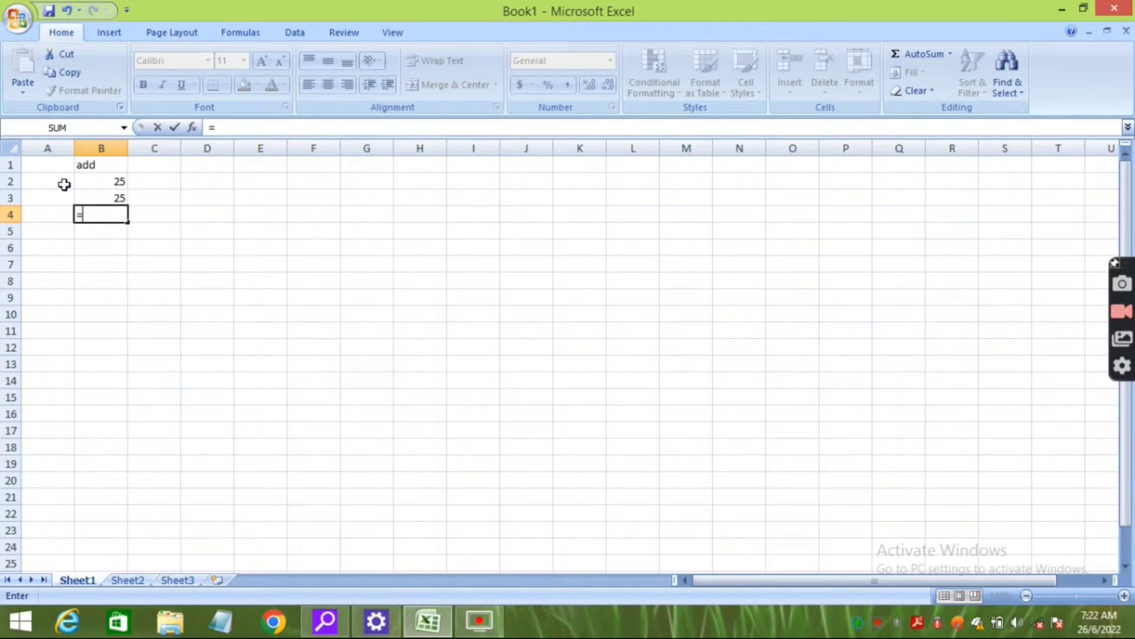
type("b")
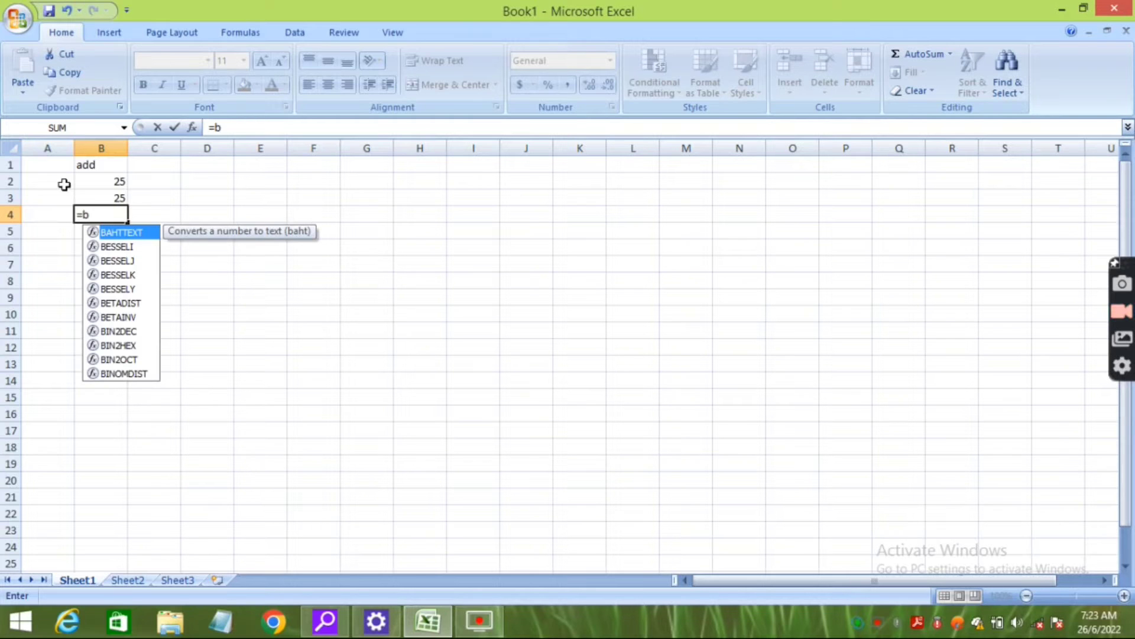
type("2")
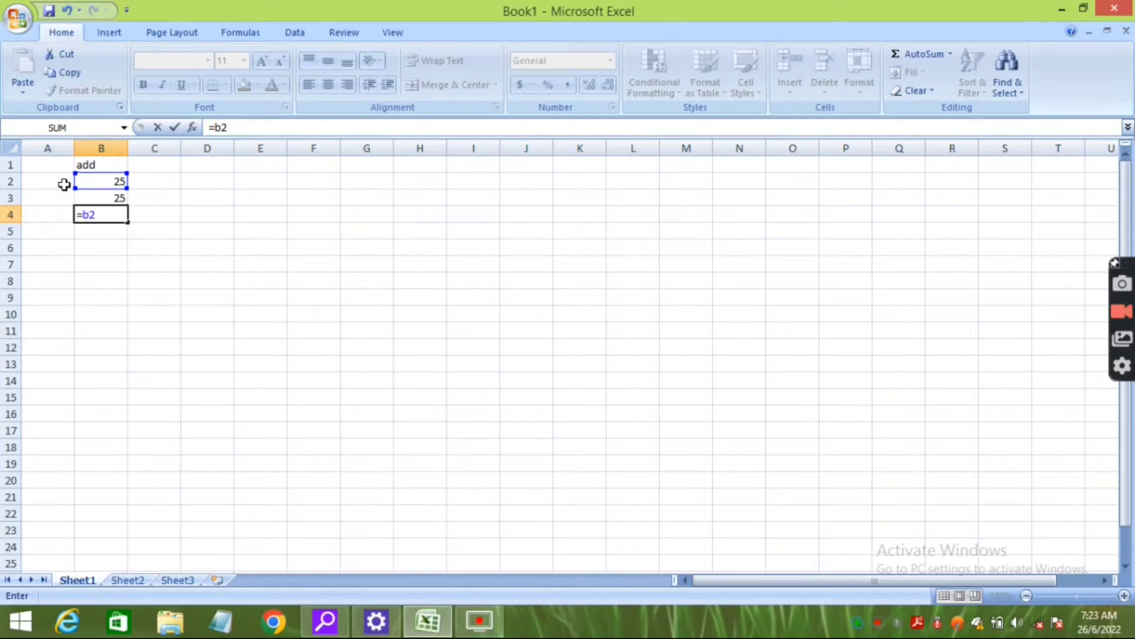
type("+")
type("b3")
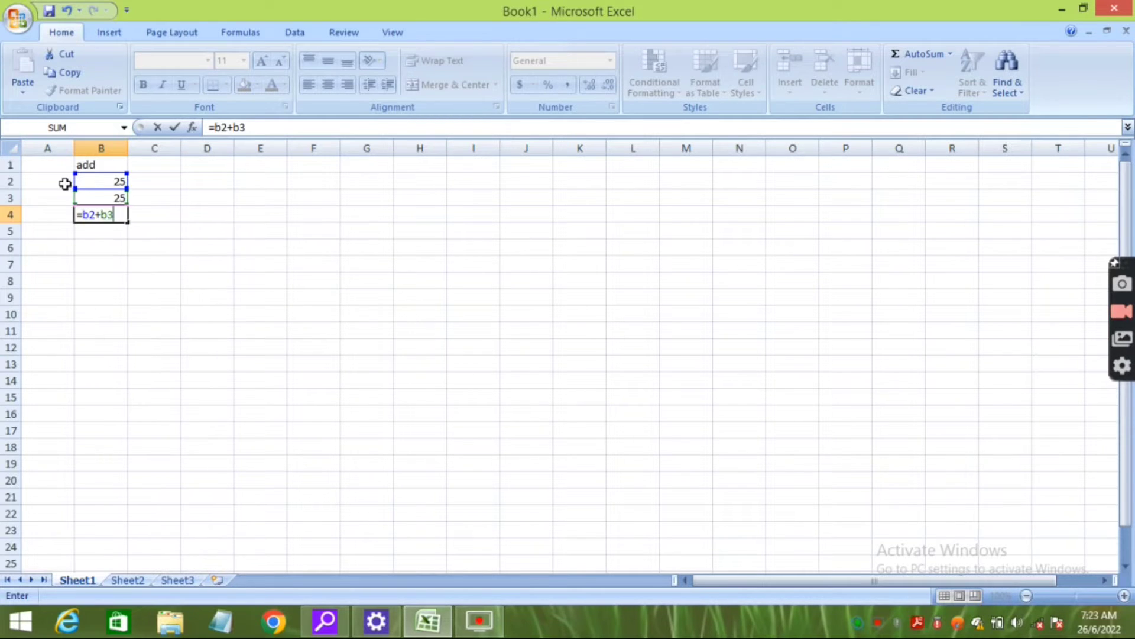
key("Return")
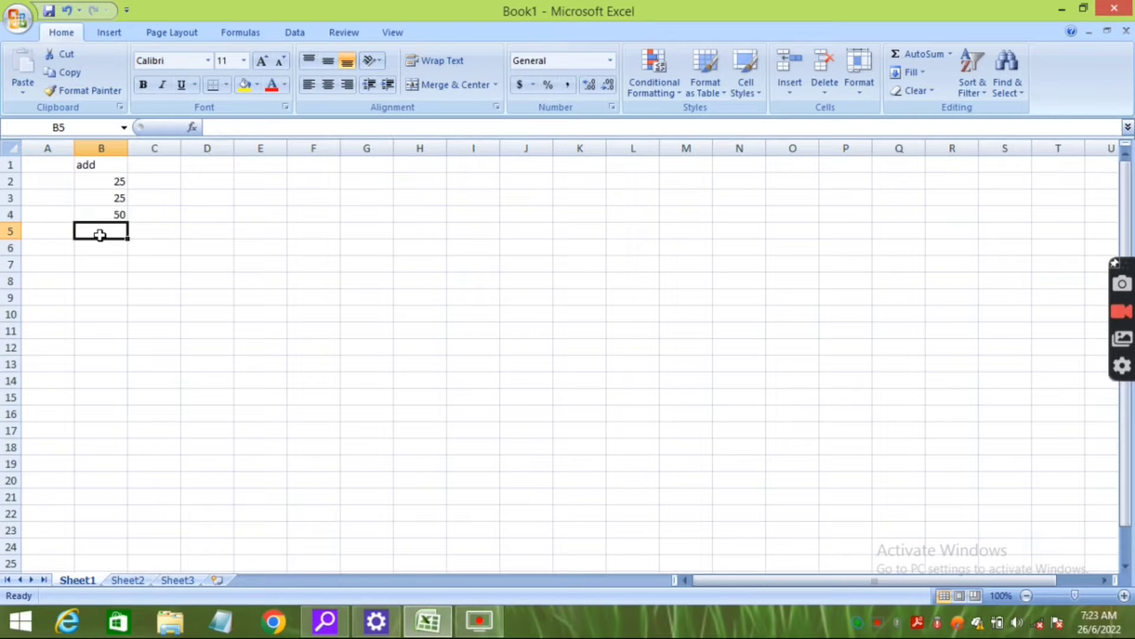
Type the formula =sum(b2:b4) into B5 to total the column
type("=su")
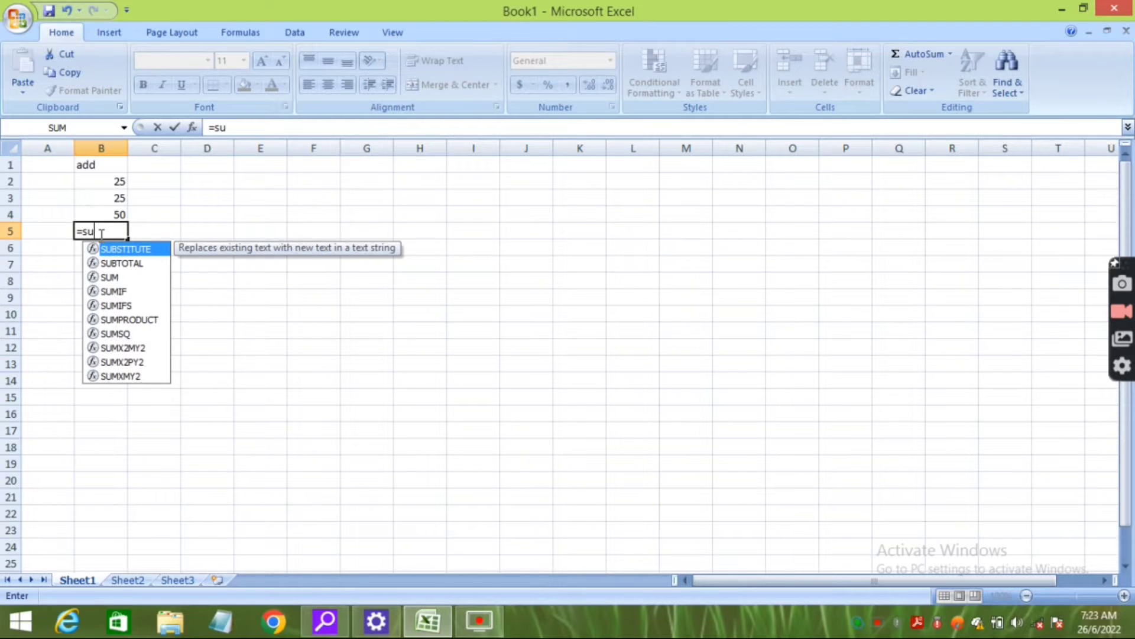
type("m")
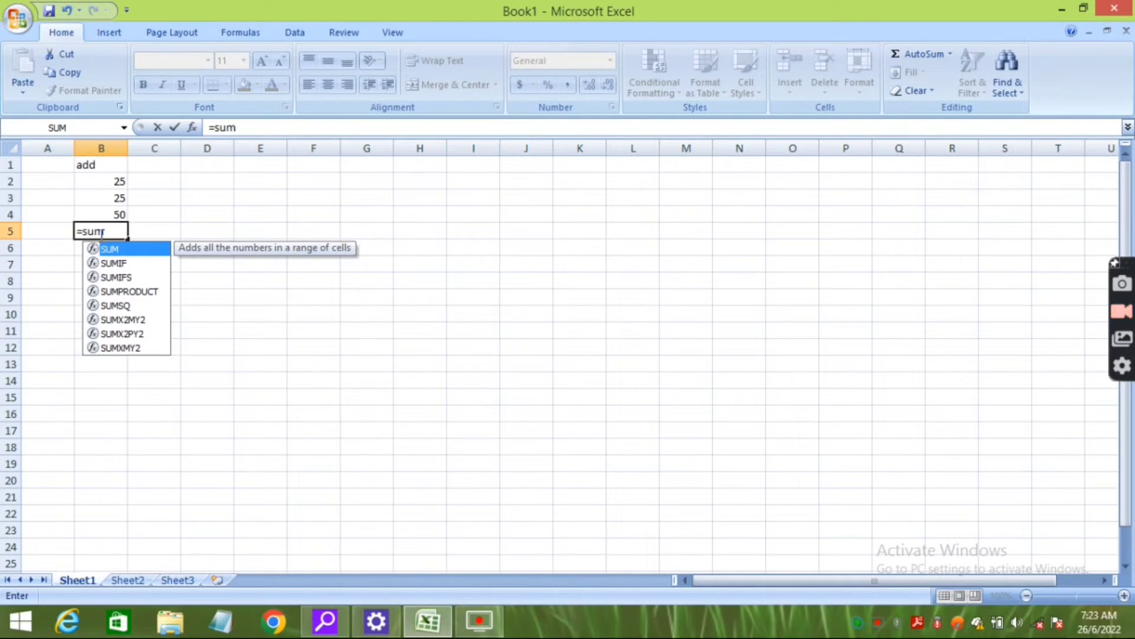
type("(")
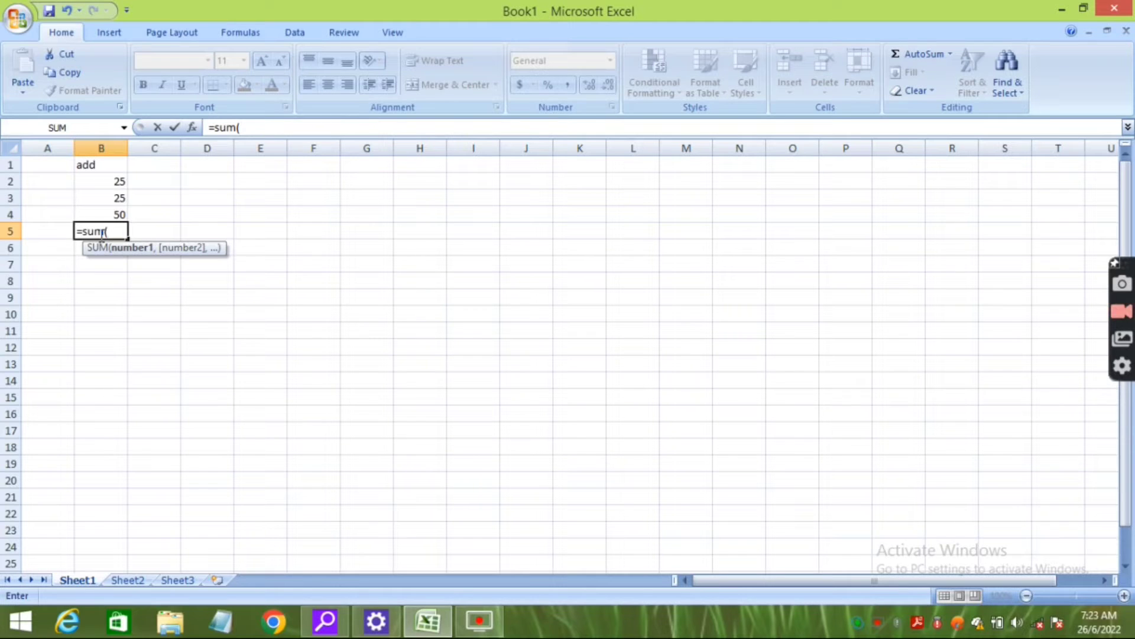
type("b")
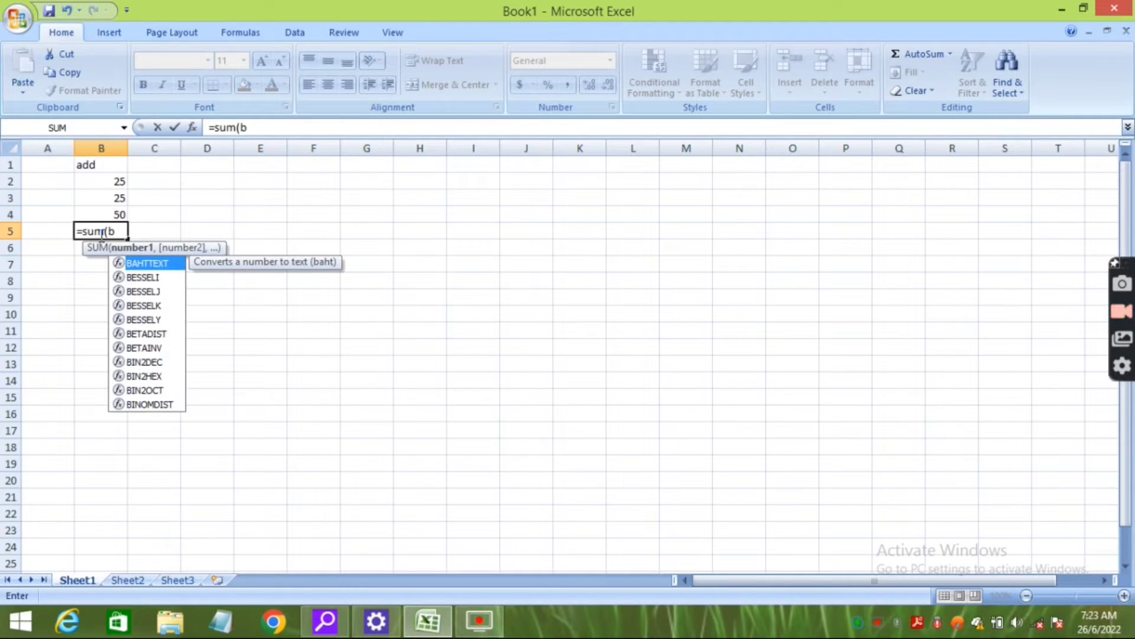
type("2")
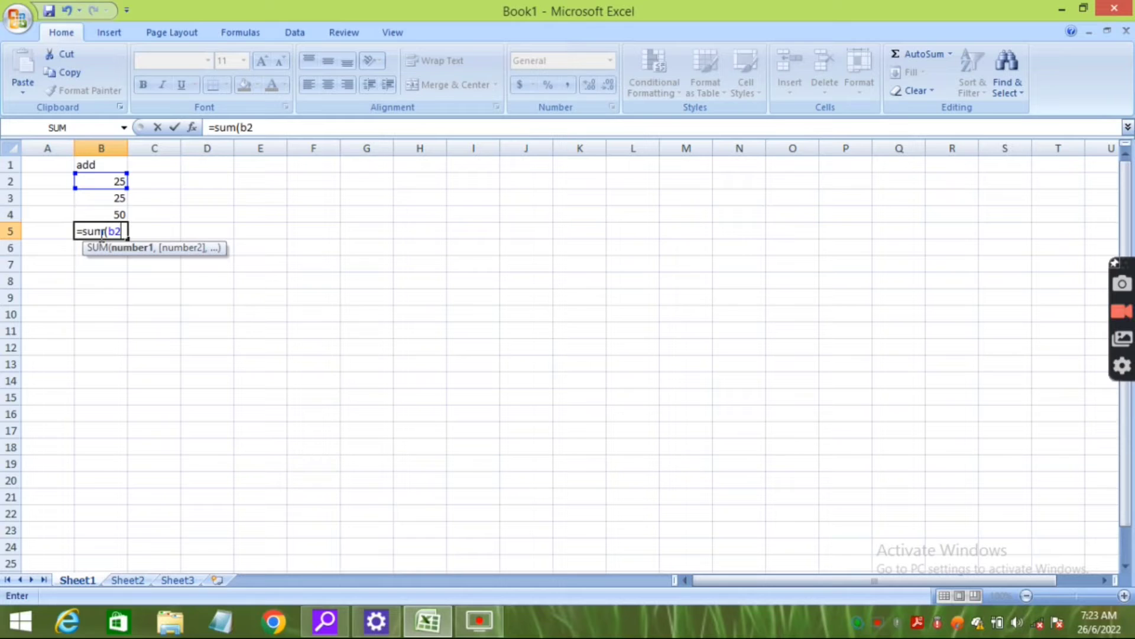
type(":")
type("b")
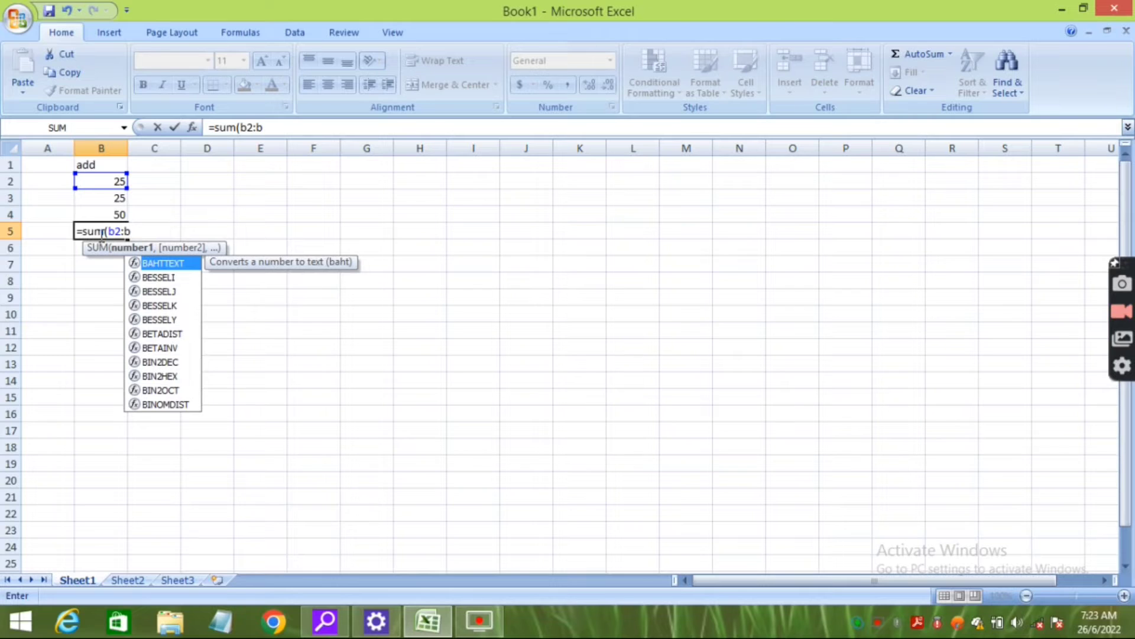
type("4")
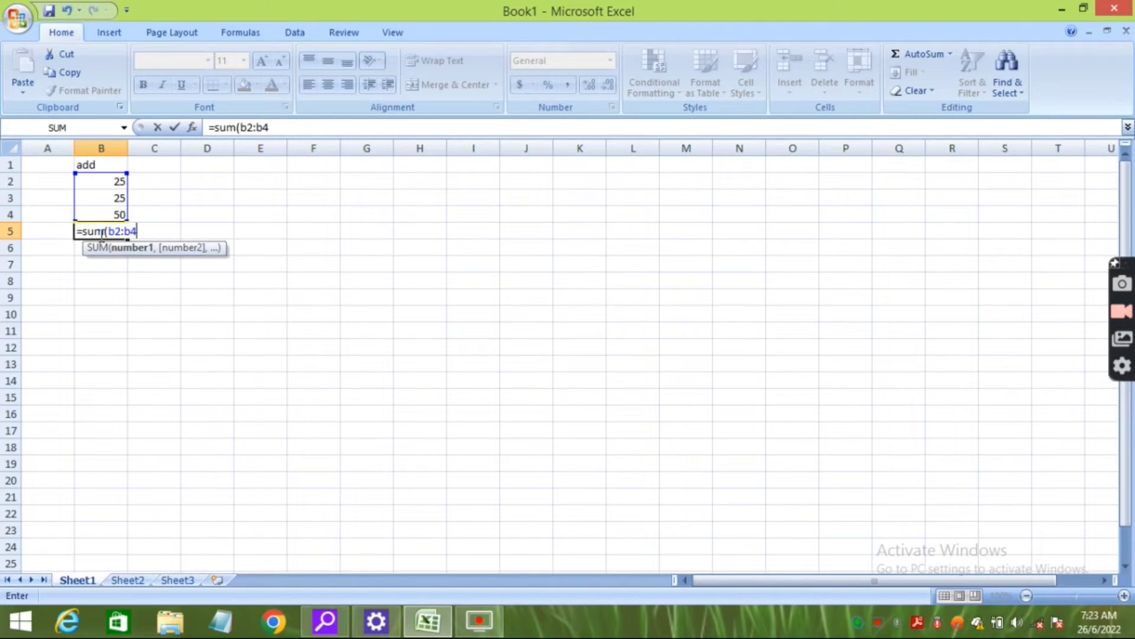
type(")")
Commit the =sum(b2:b4) formula, then start entering 7 in B2 for the subtraction example
key("Return")
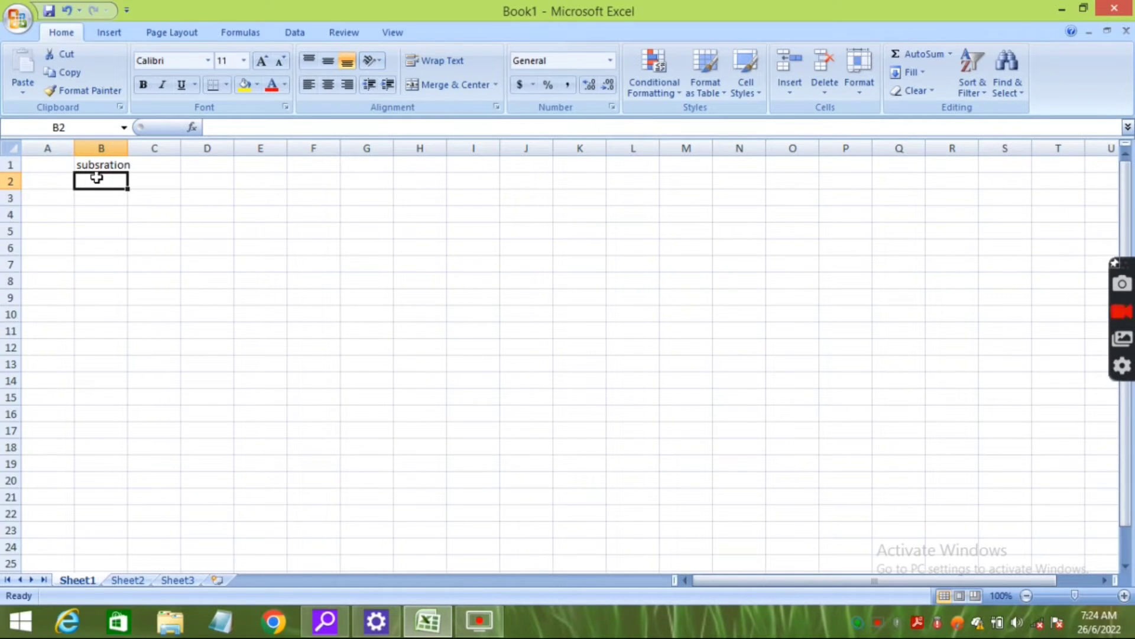
type("7")
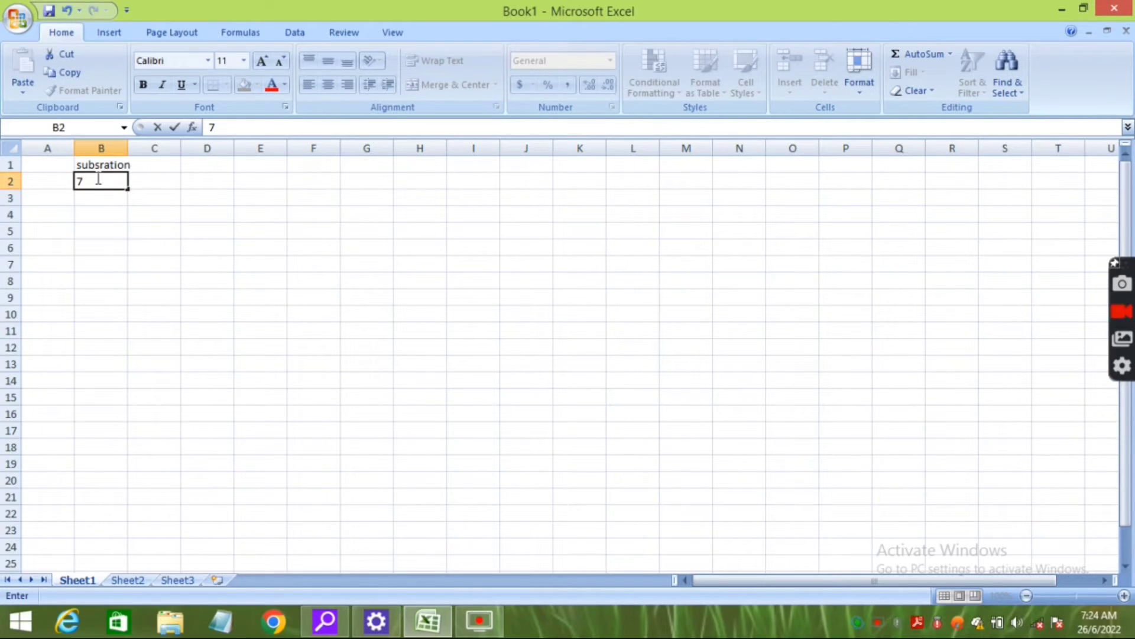
Complete 75 in B2 and enter 25 in B3 under the subsration heading
type("5")
key("ctrl+Return")
key("Return")
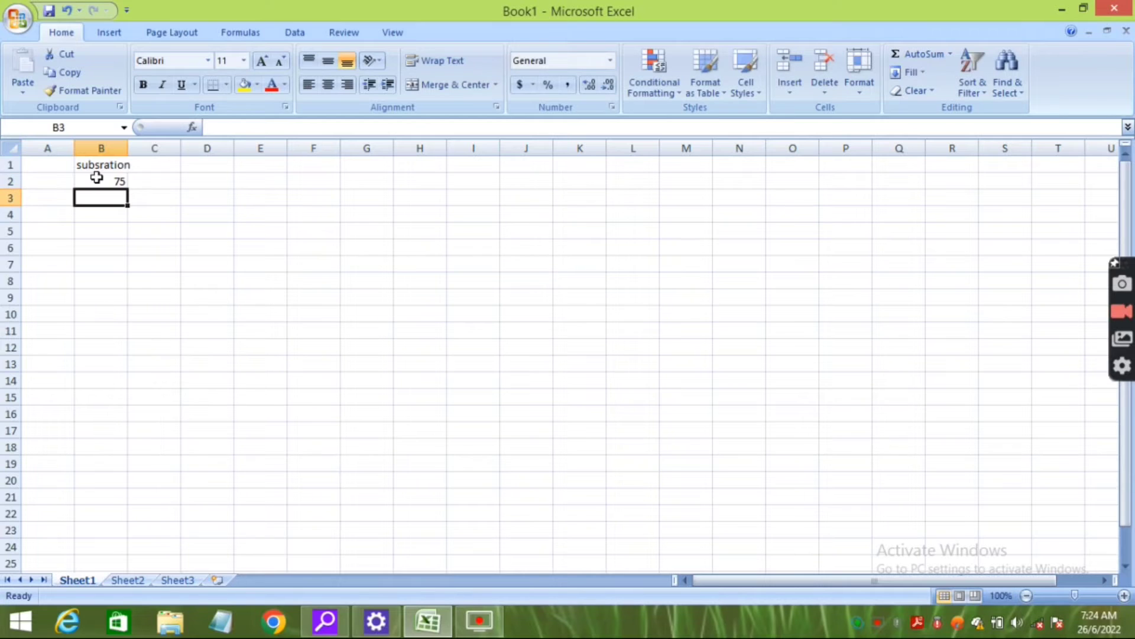
type("25")
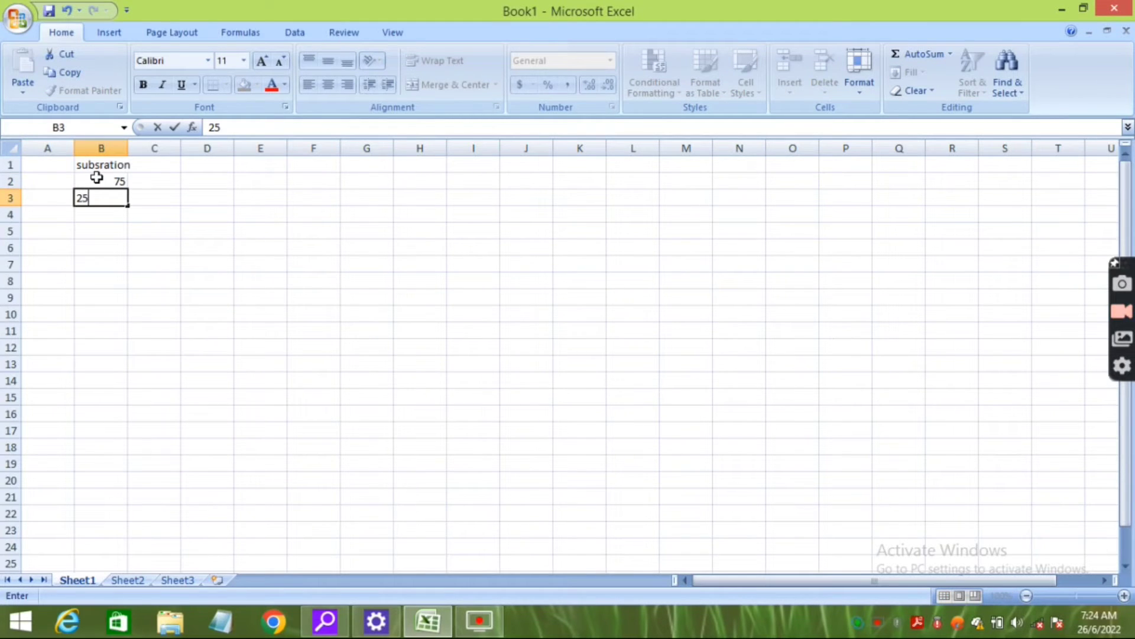
key("Return")
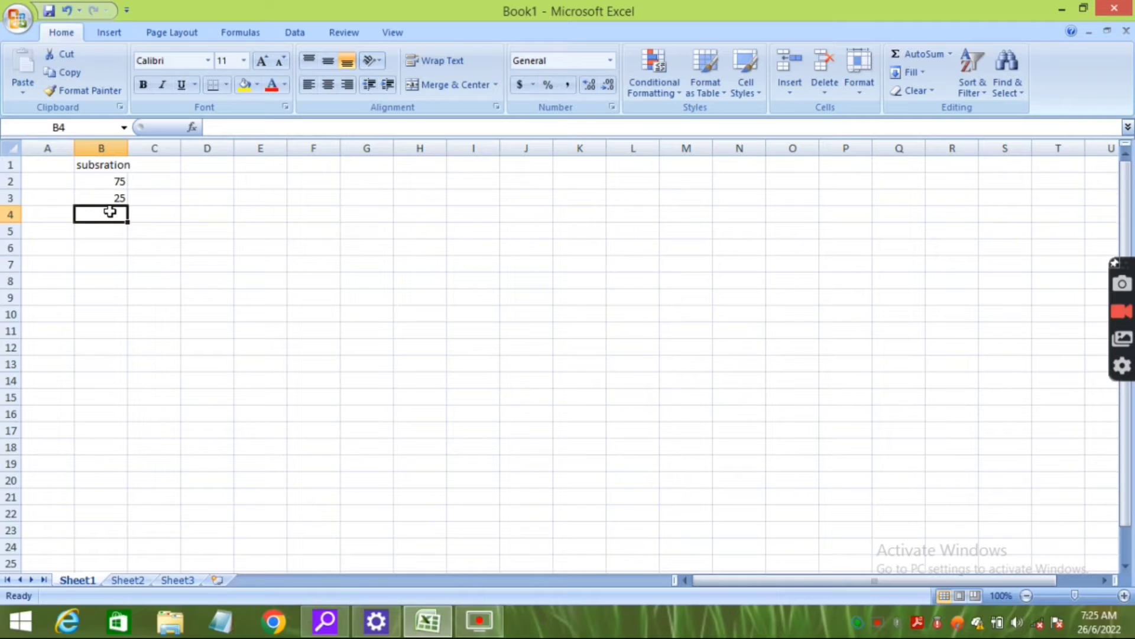
Enter the subtraction formula =b2-b3 in B4
type("=")
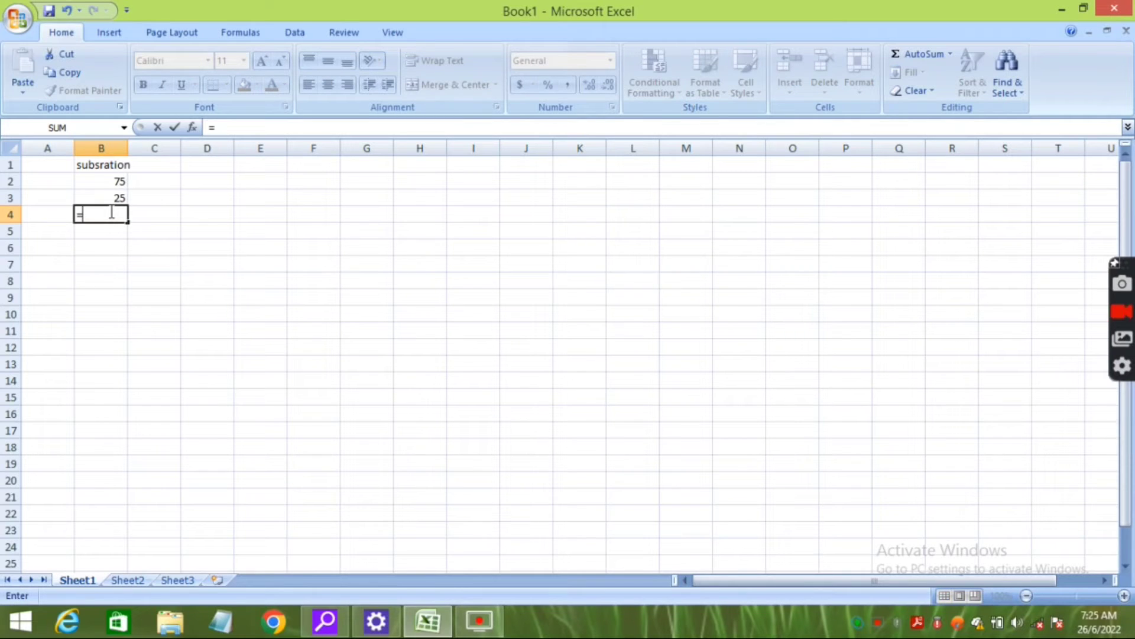
type("b")
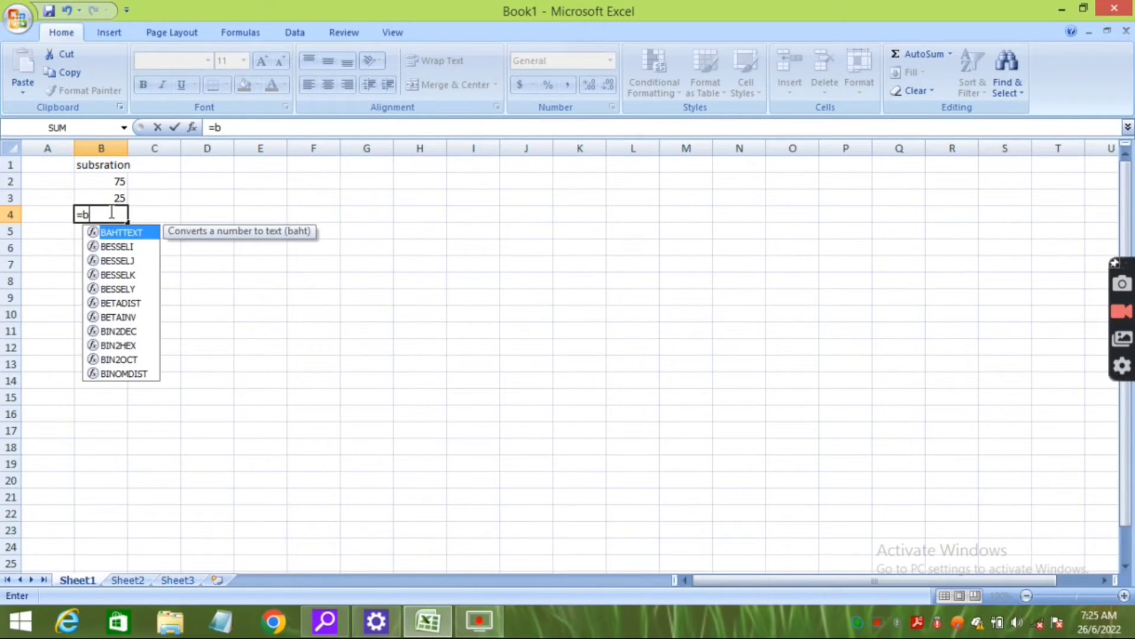
type("2")
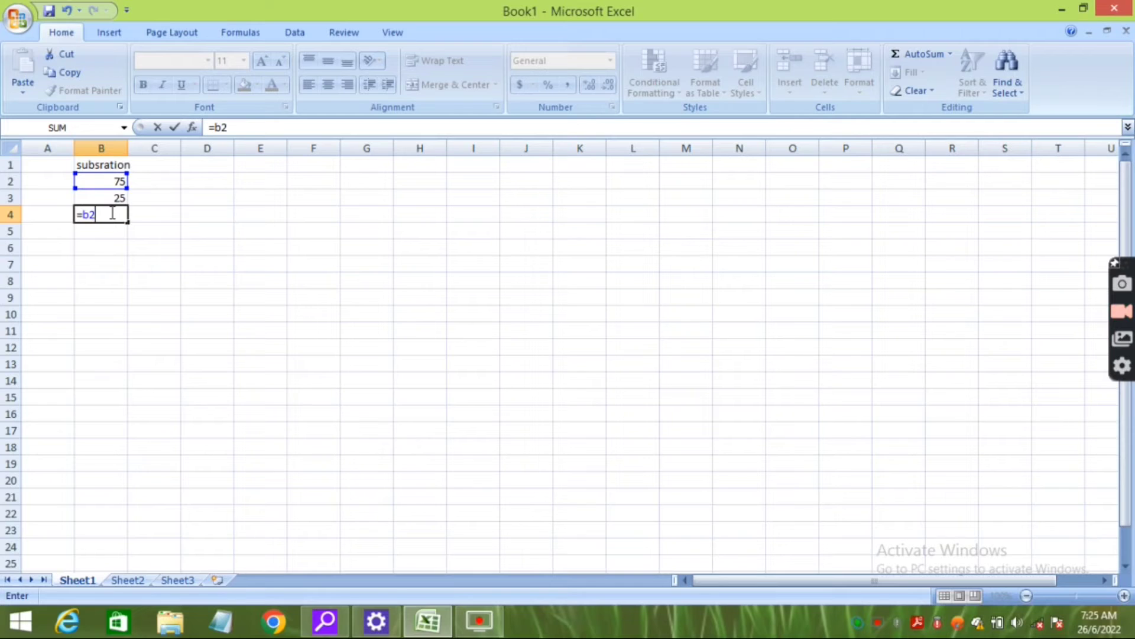
type("-")
type("b")
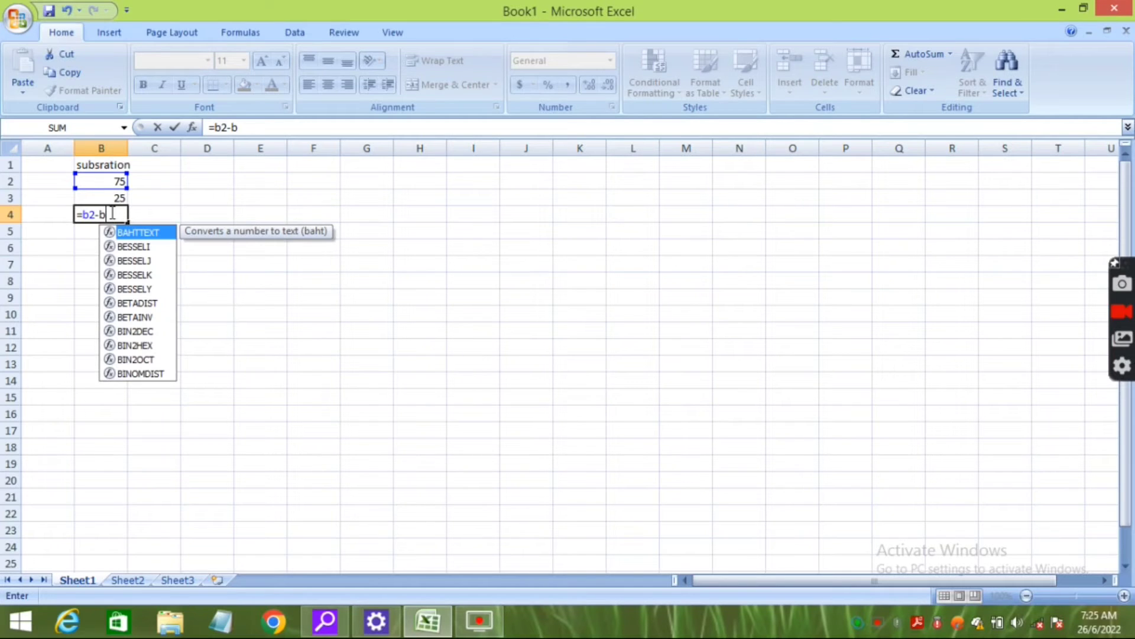
type("3")
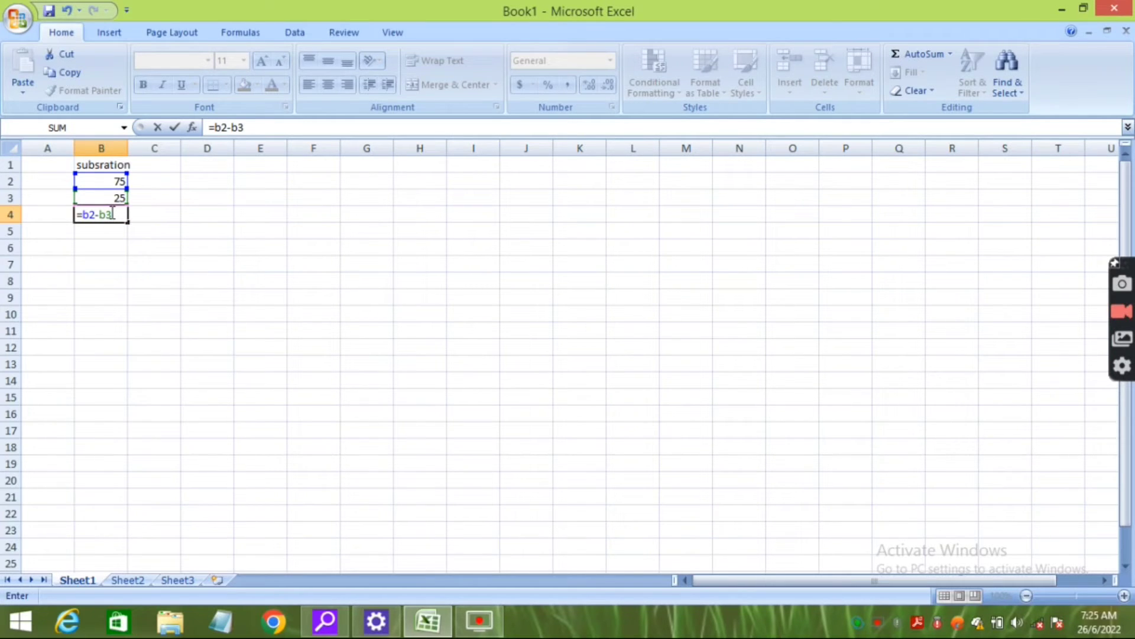
key("Return")
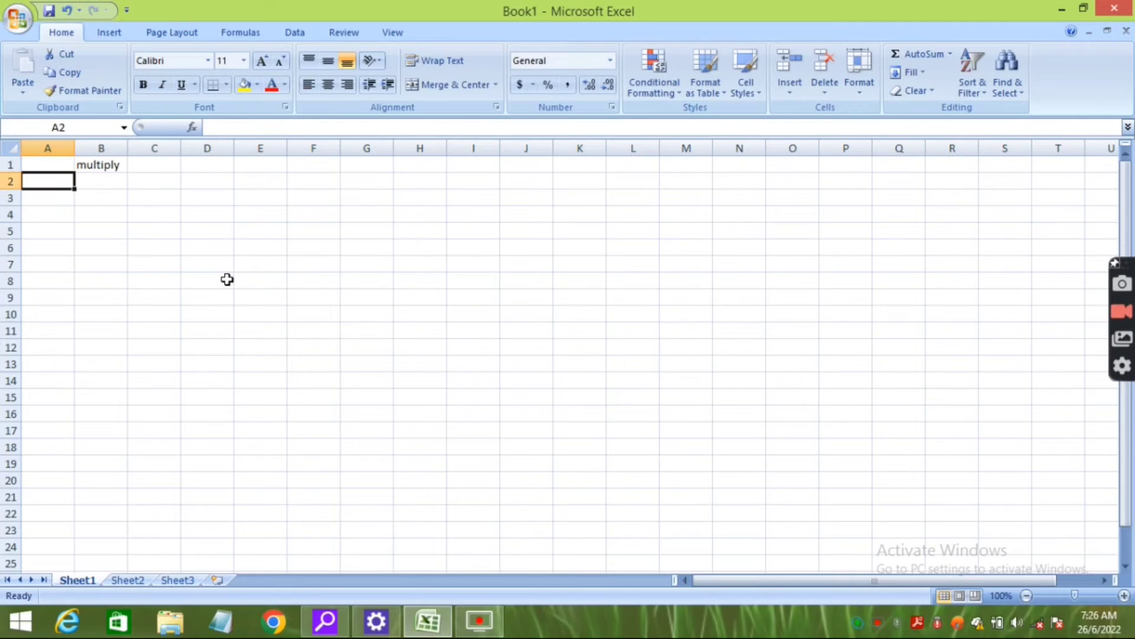
Enter 25 in B2 and 5 in B3 under multiply, and begin a formula in B4
key("Down")
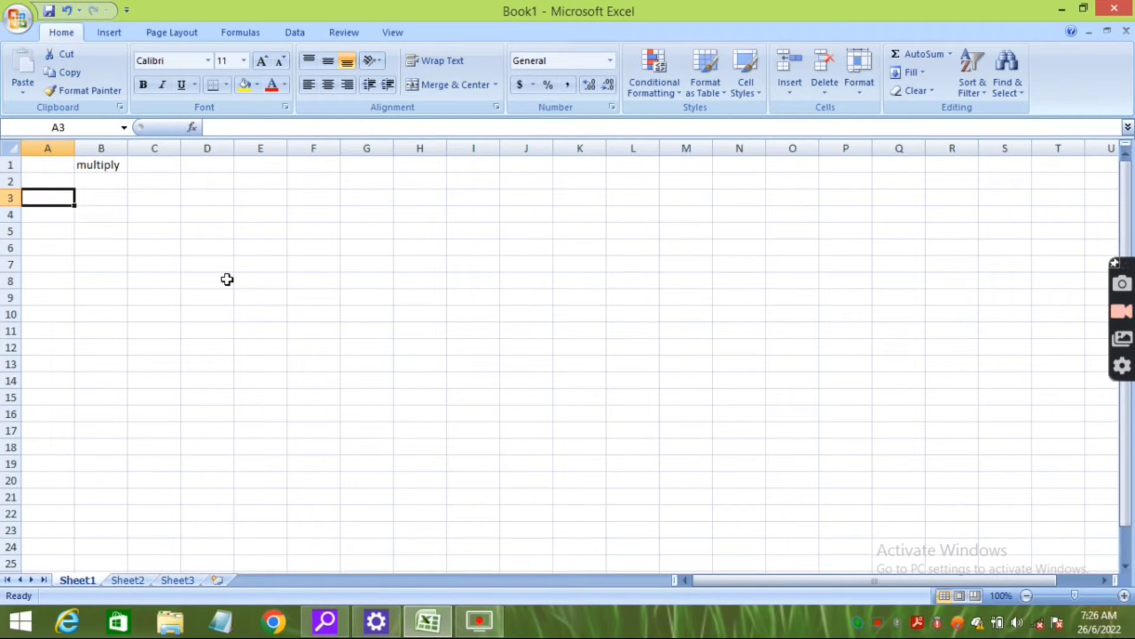
key("Right")
key("Up")
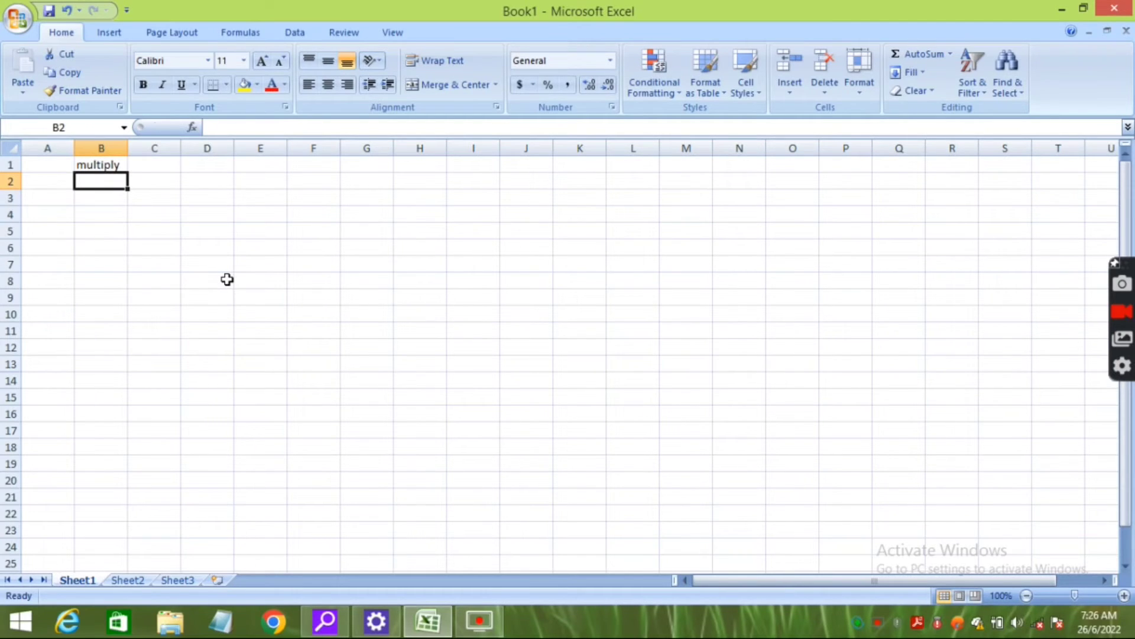
type("25")
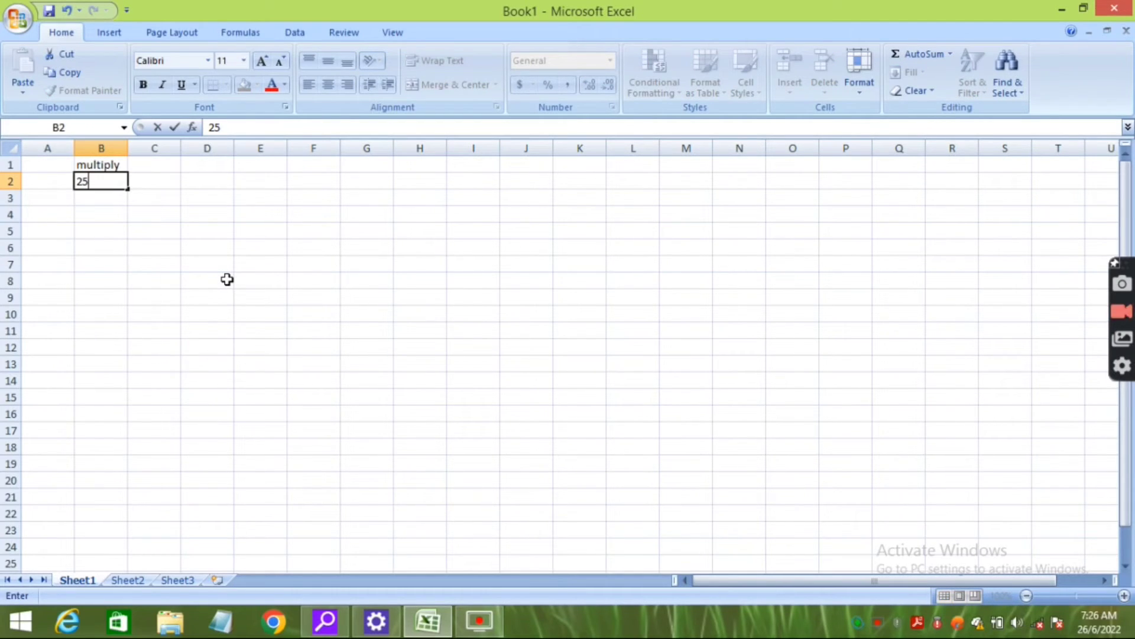
key("Return")
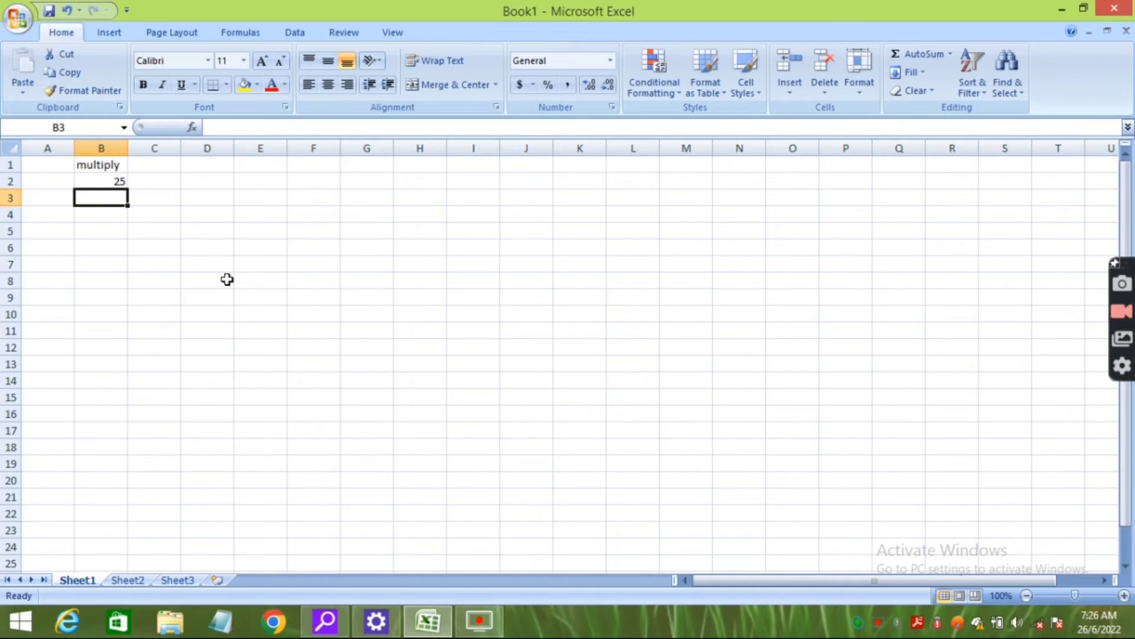
type("5")
key("Return")
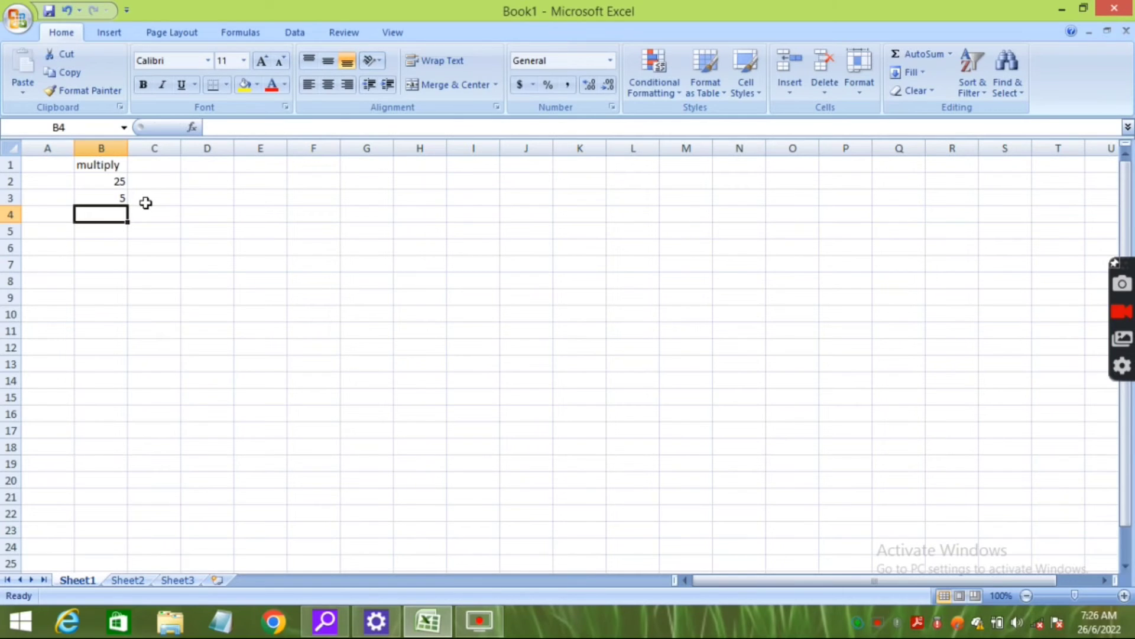
type("=")
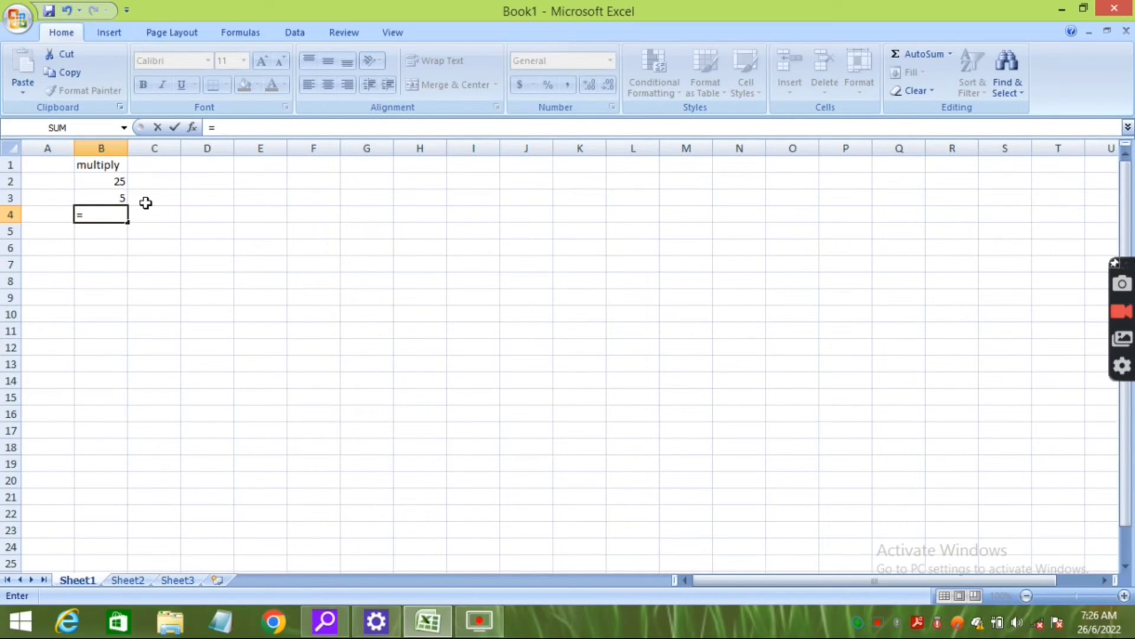
Complete =b2*b3 in B4 to get 125, then review B2 and the formula
type("b")
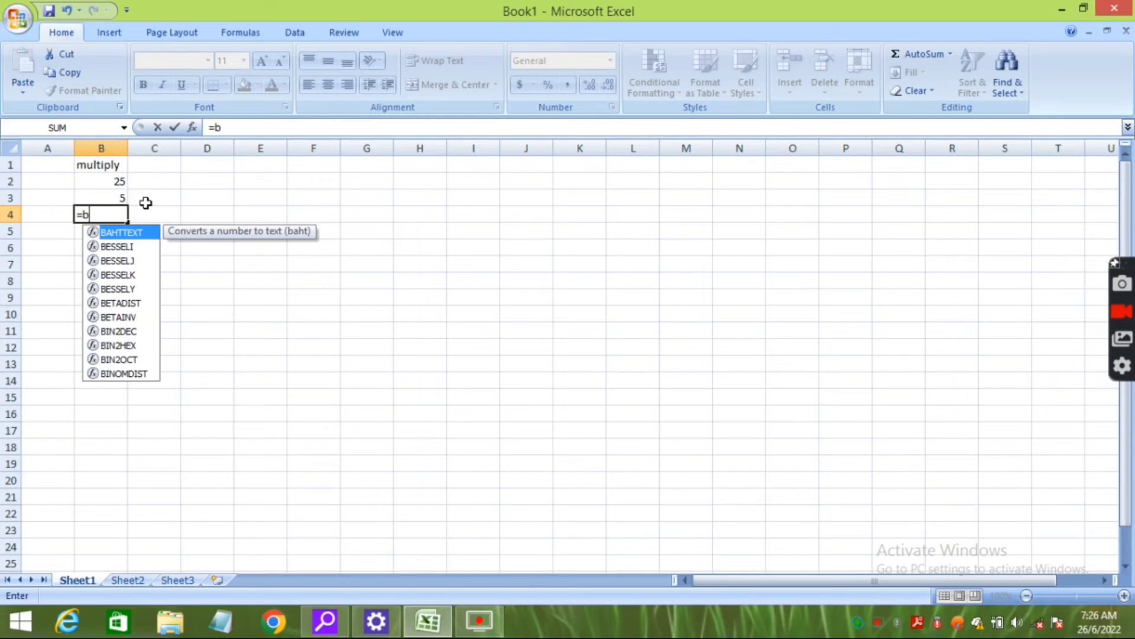
type("2")
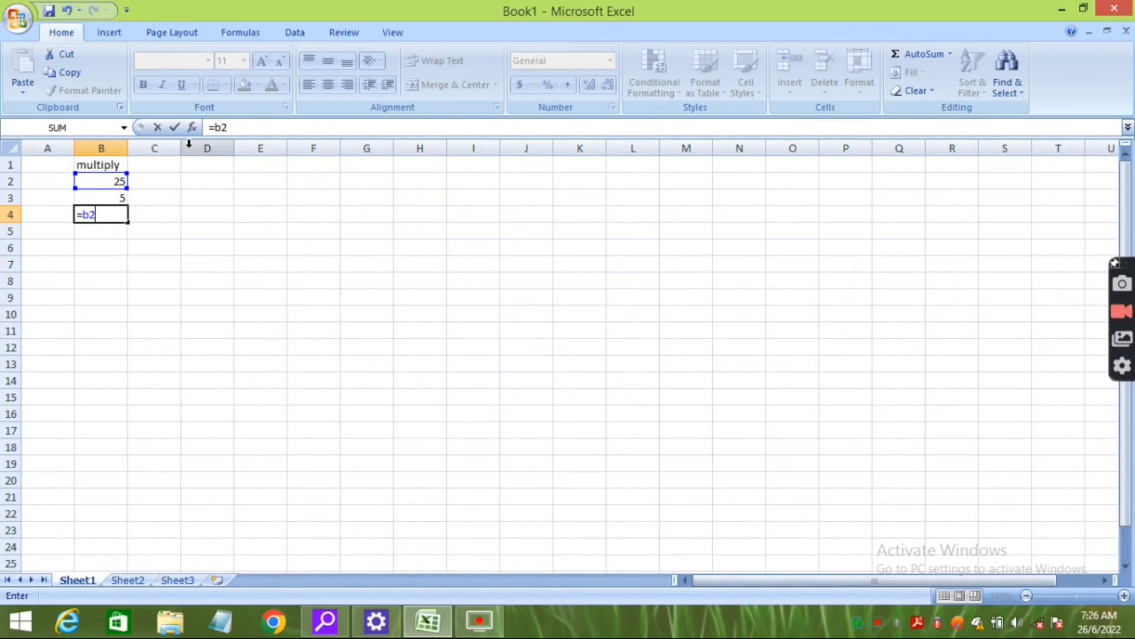
type("*")
type("b3")
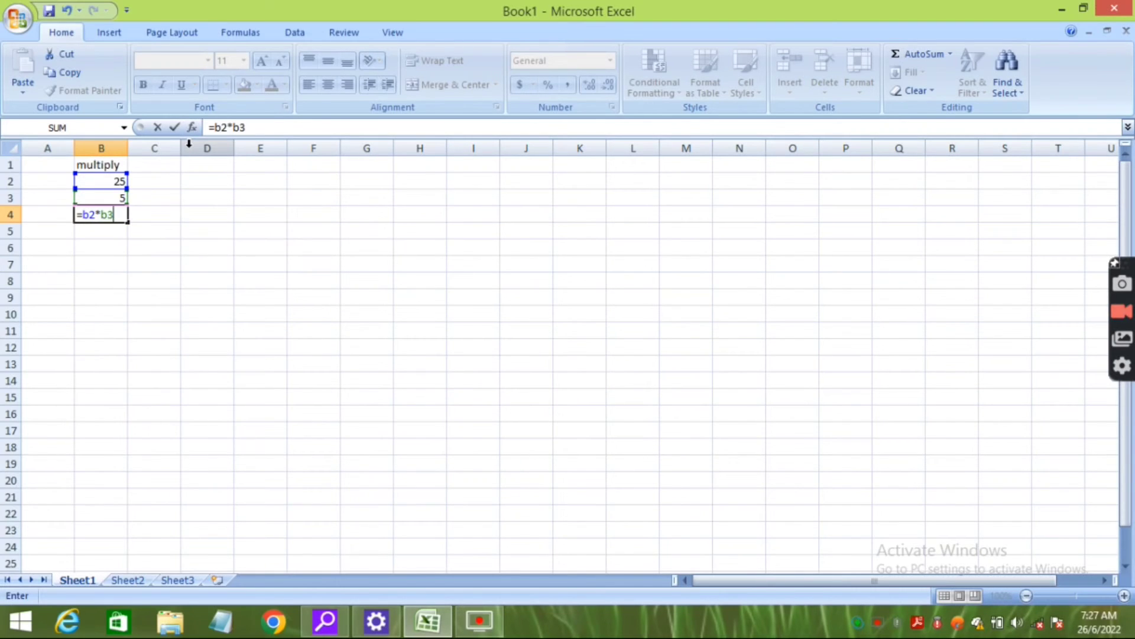
key("Return")
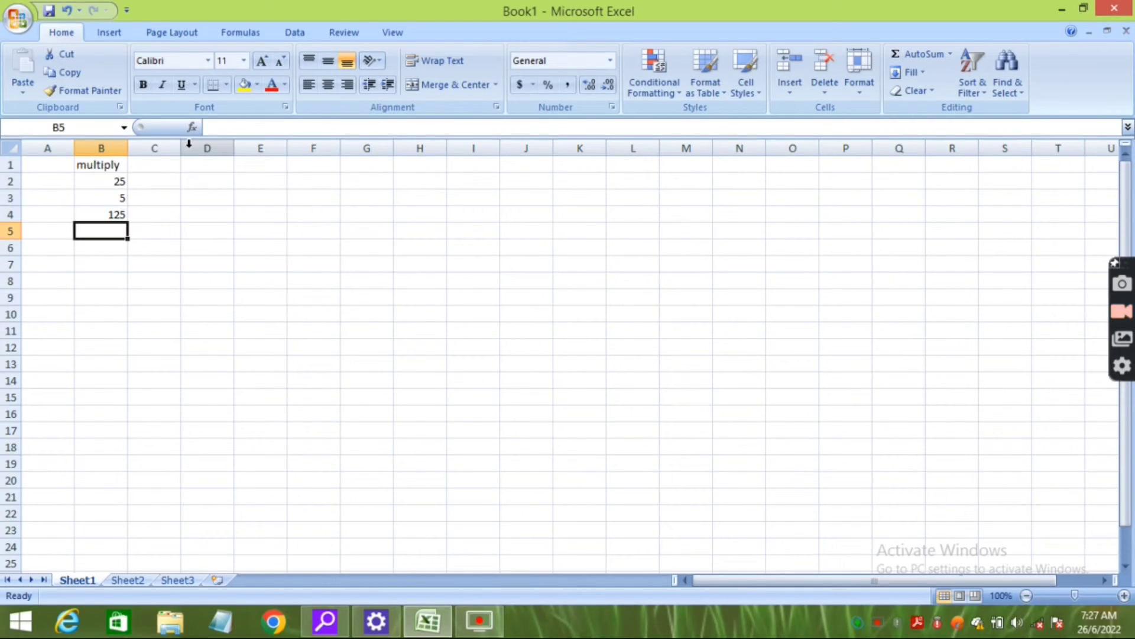
key("Up")
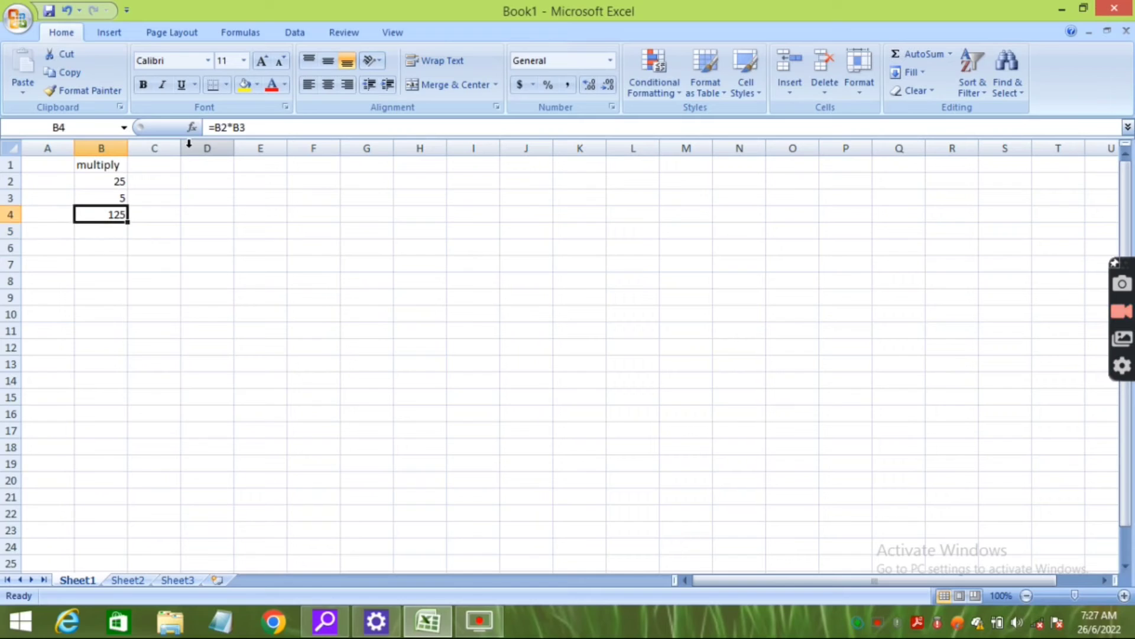
key("Up")
key("Up")
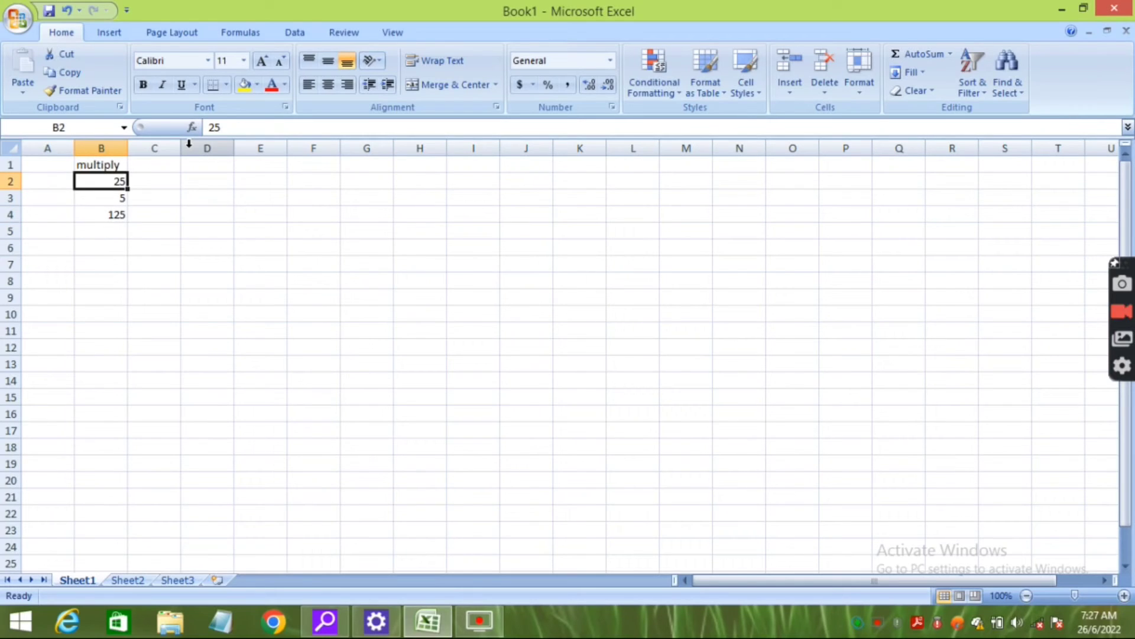
key("Down")
key("Down")
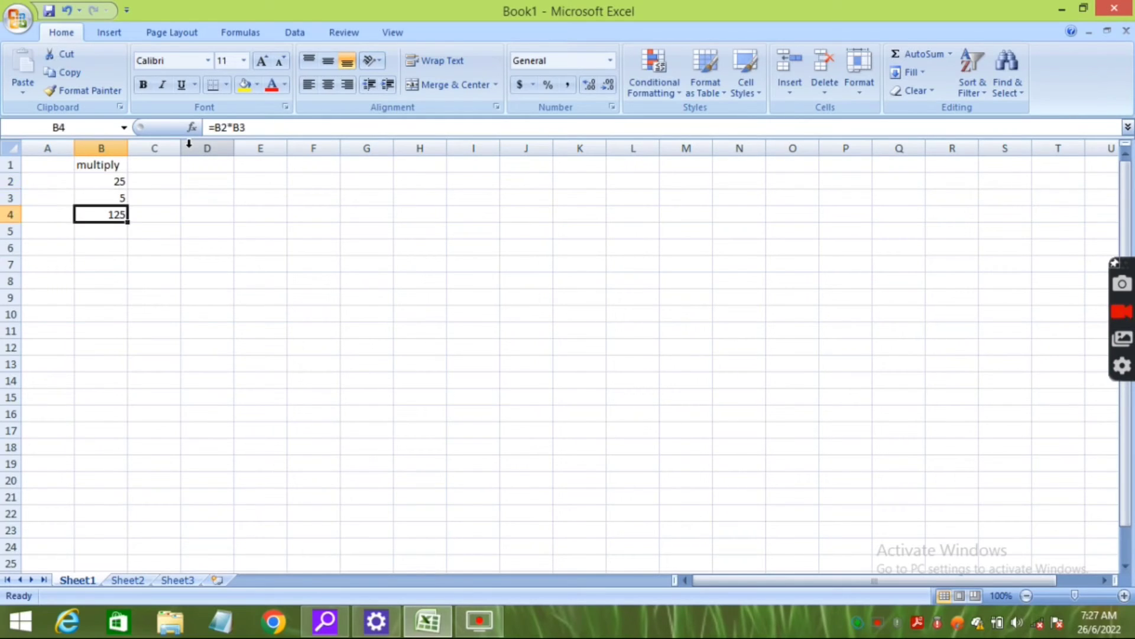
Clear the multiplication values from B2:B4 and return to heading cell B1
key("Delete")
key("Up")
key("Delete")
key("Up")
key("Delete")
key("Up")
Set the B1 heading to 'devide', then enter 50 in B3 and 2 in B4
type("devide")
key("Return")
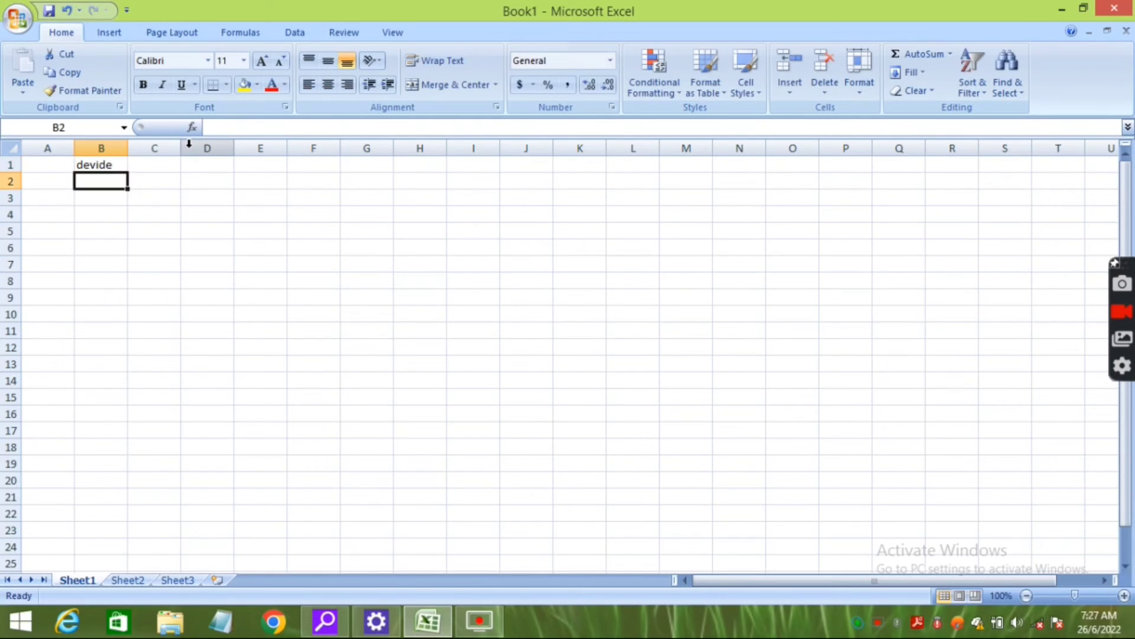
key("Down")
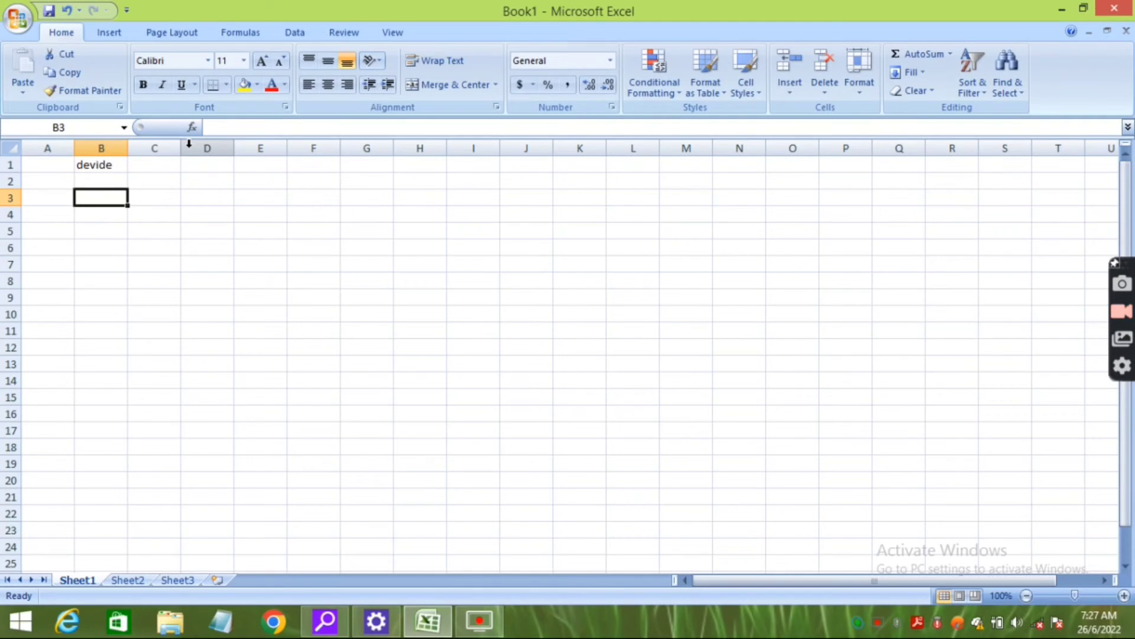
type("5")
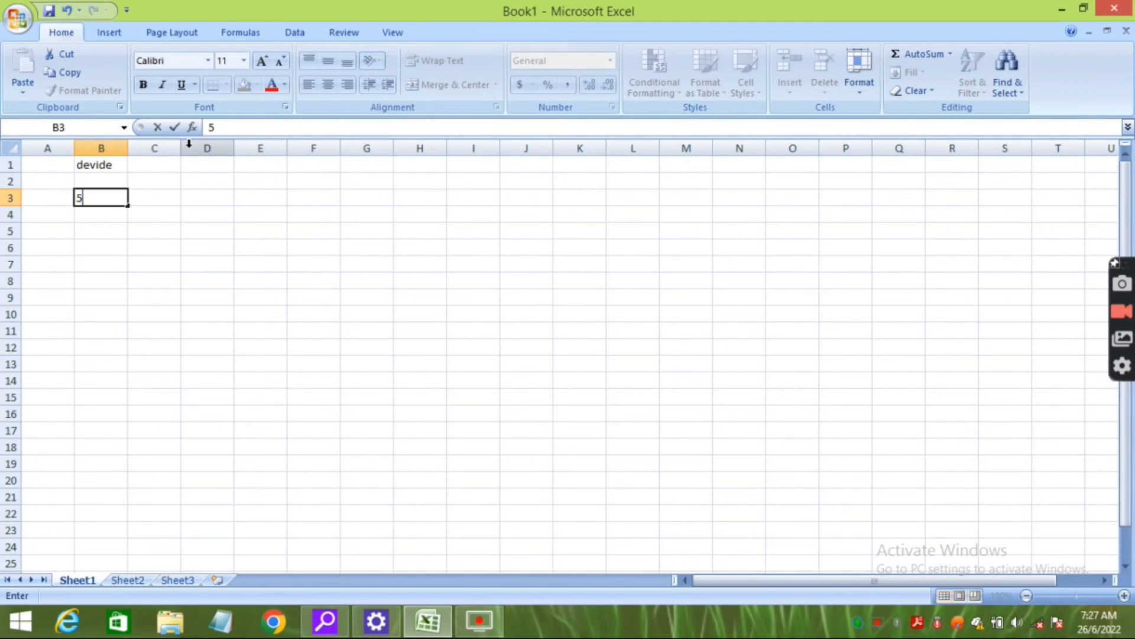
type("0")
key("Return")
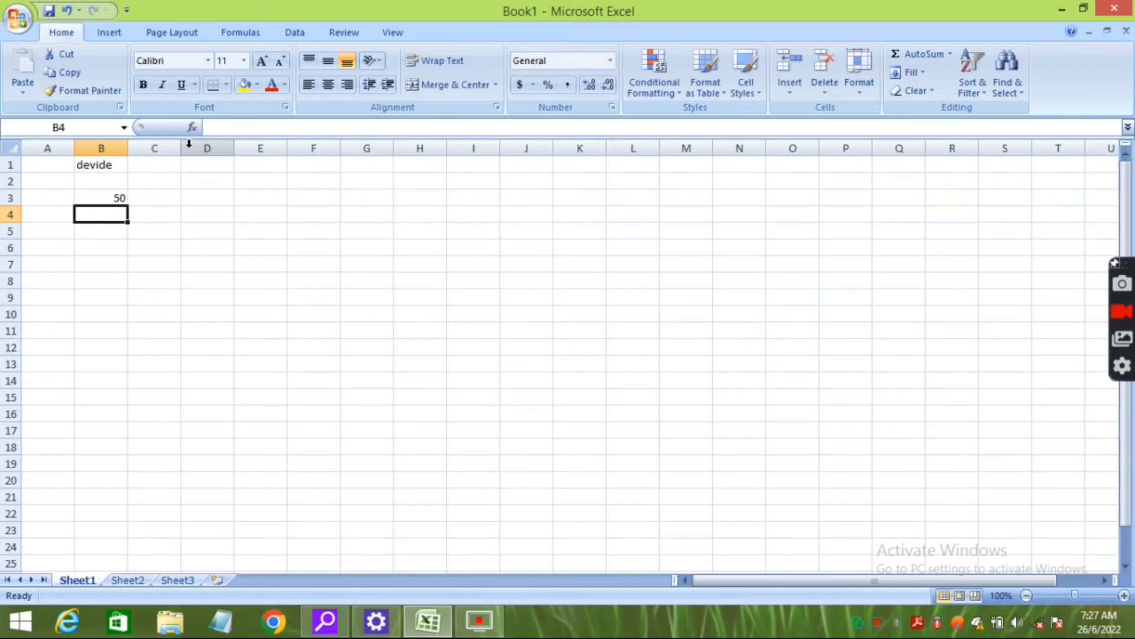
type("2")
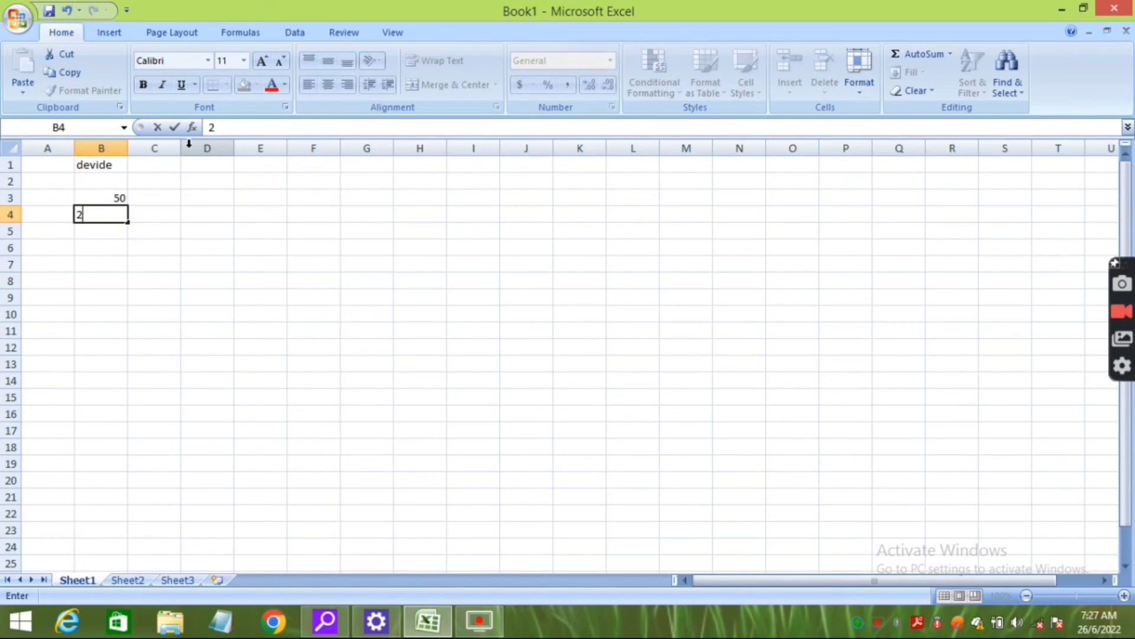
key("Return")
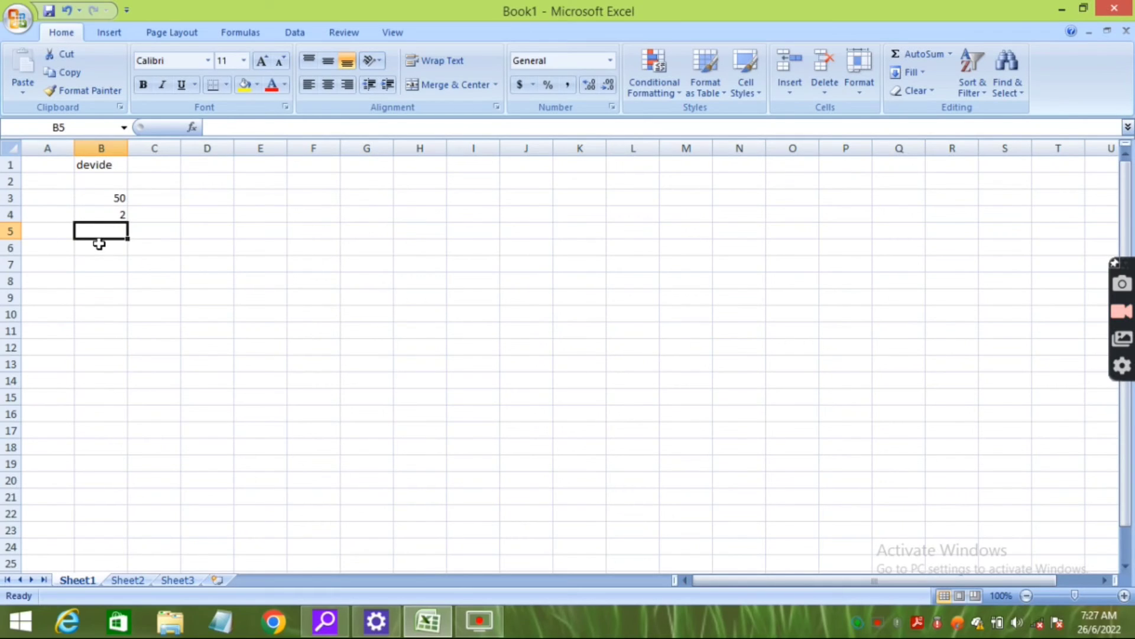
Enter =b3/b4 in B5 to divide 50 by 2, giving 25
type("=")
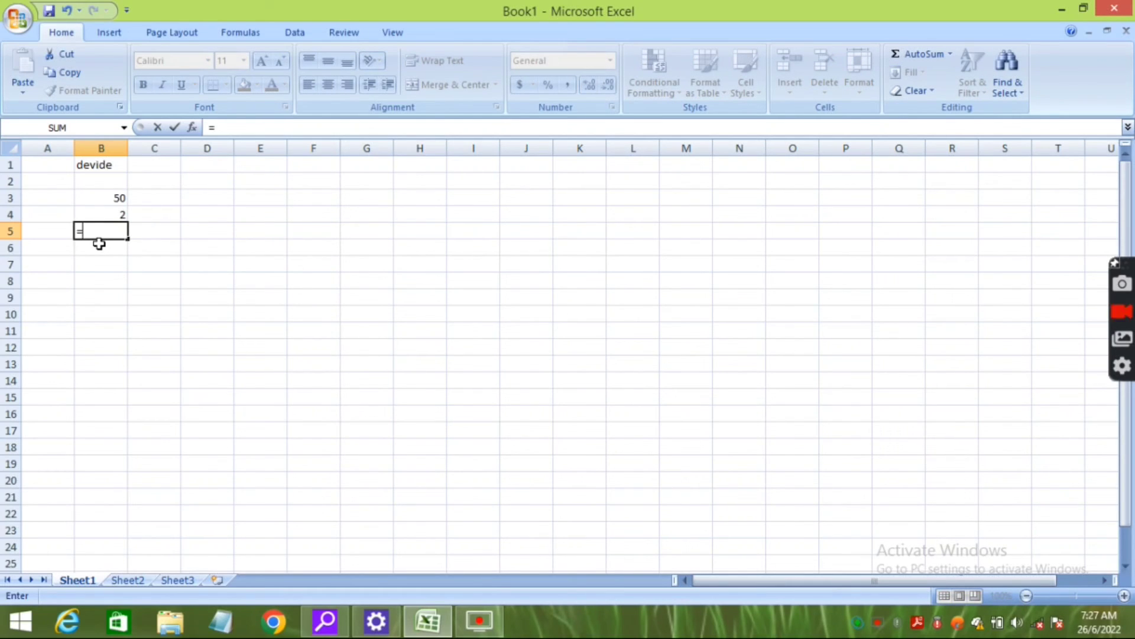
type("b3")
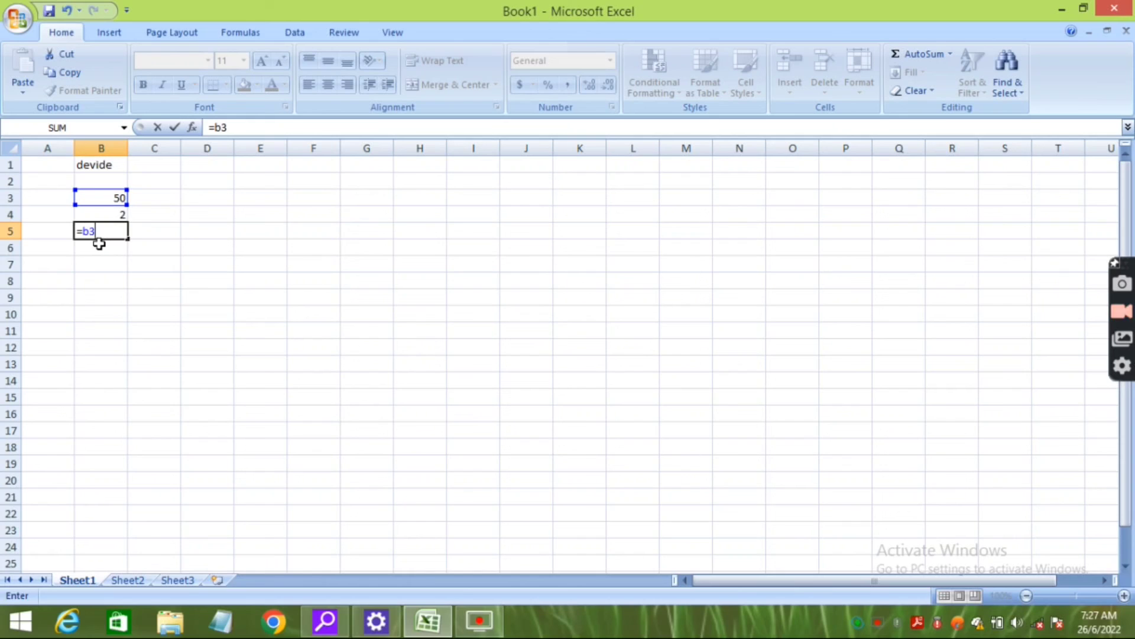
type("/")
type("b")
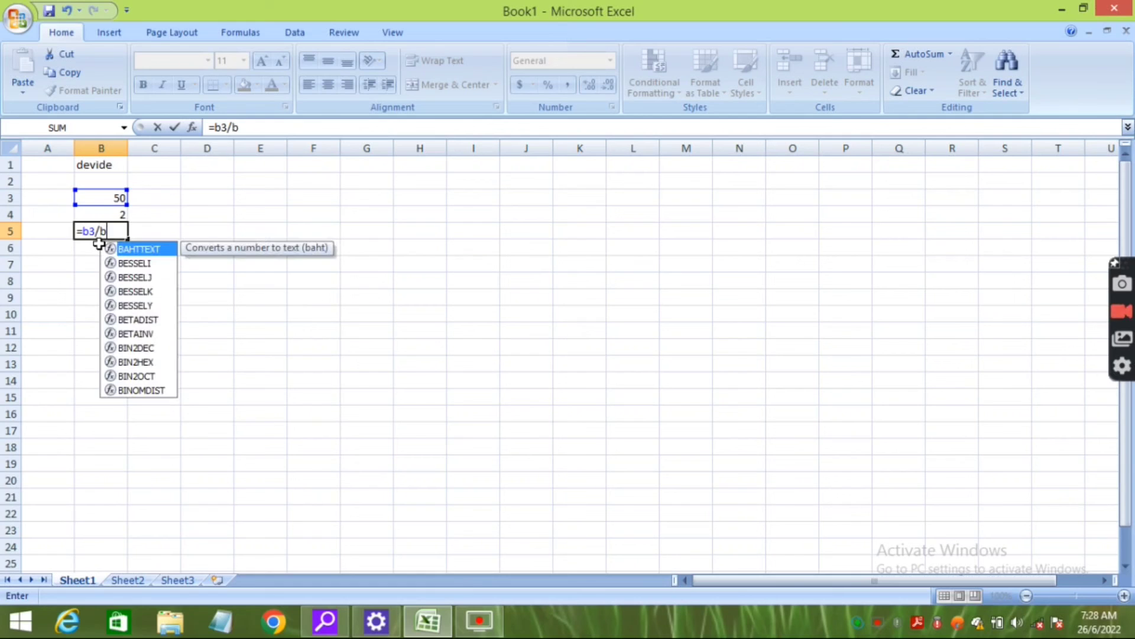
type("4")
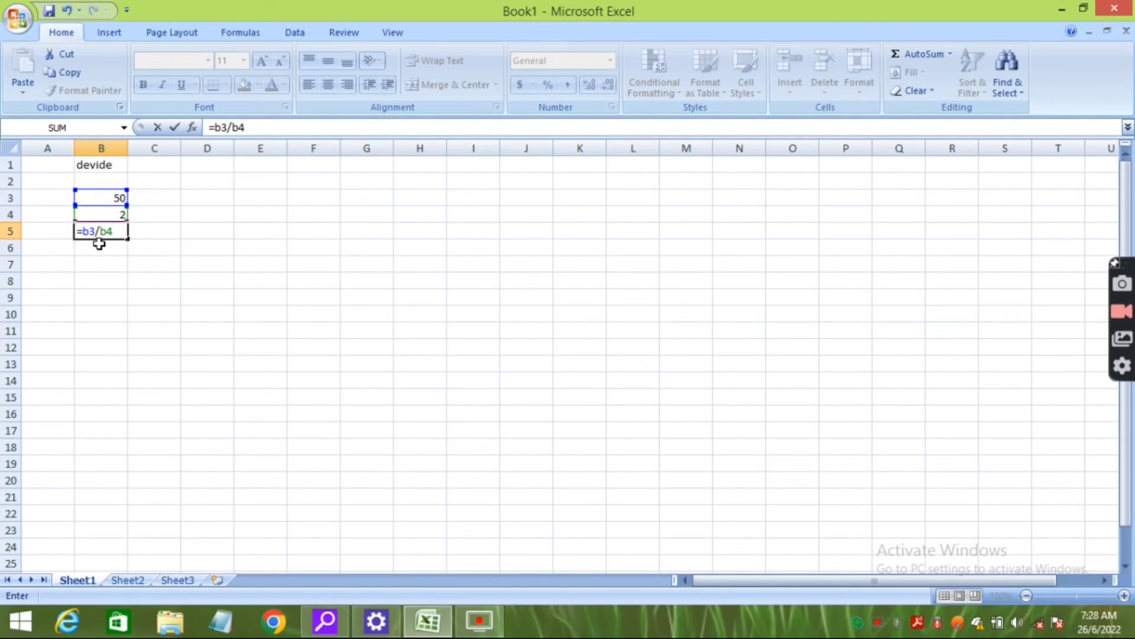
key("Return")
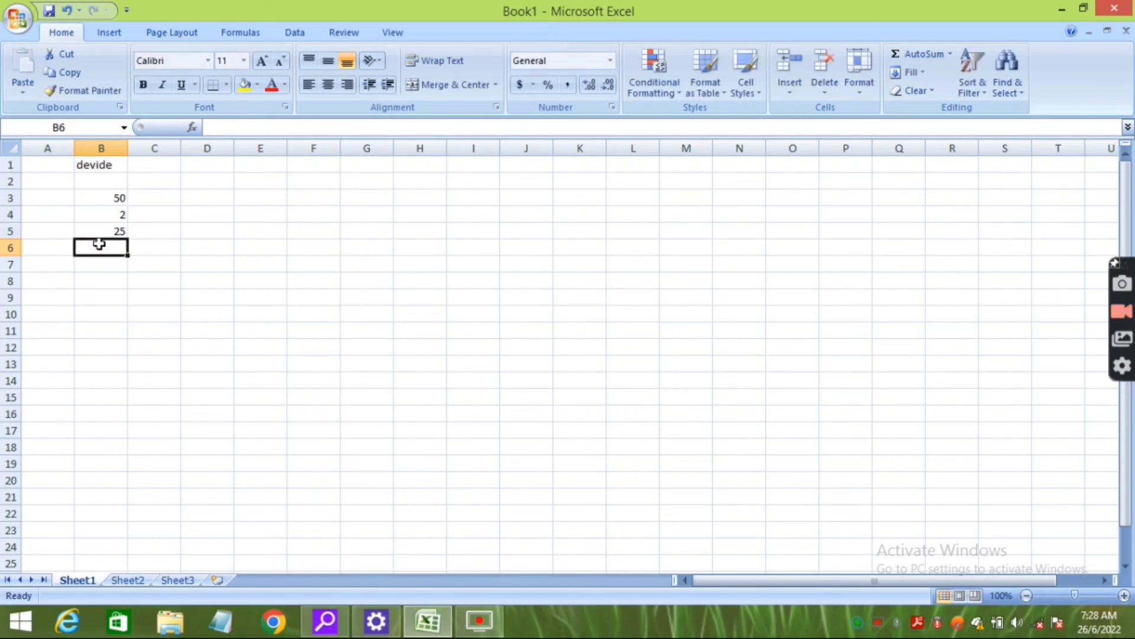